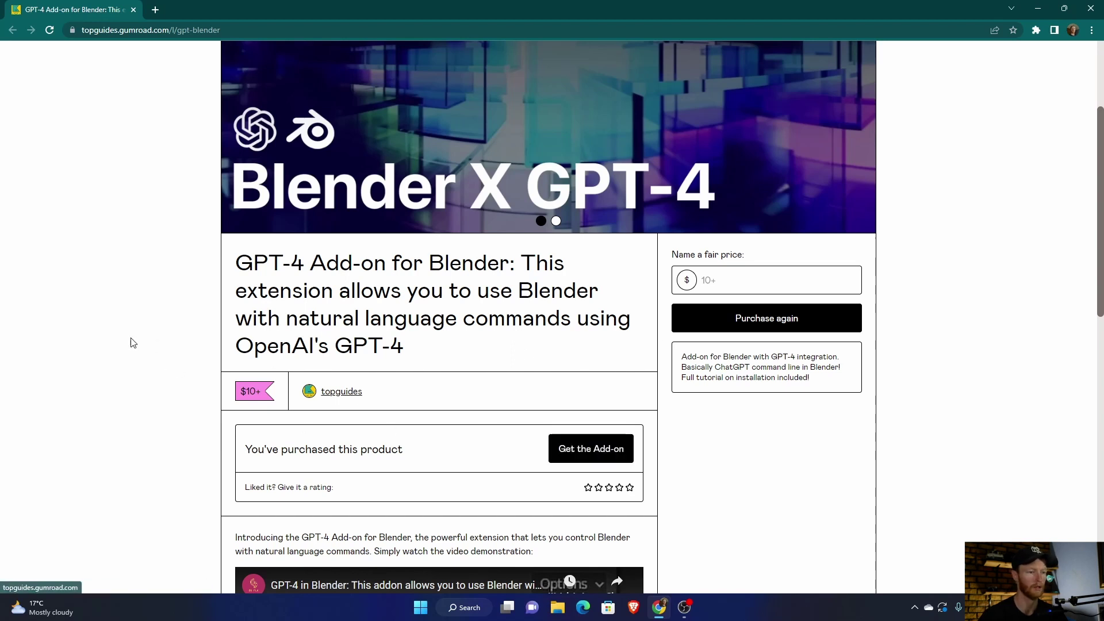
- Open the purchased GPT-4 add-on's content from Gumroad, then follow its installation tutorial link
scroll(136, 342, "down", 5)
scroll(52, 385, "down", 6)
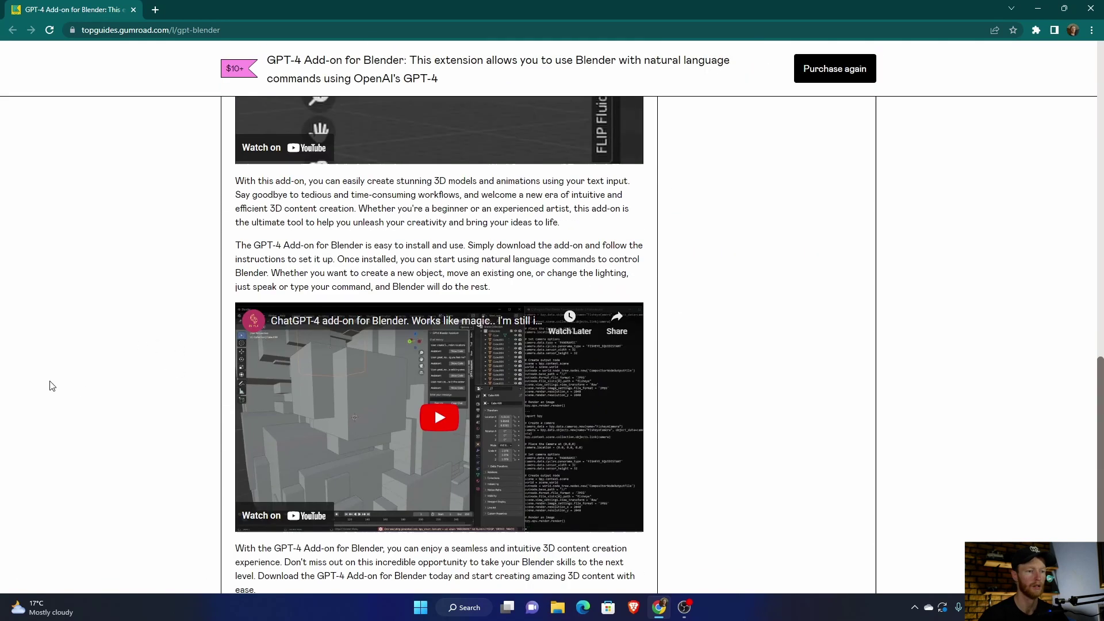
scroll(51, 384, "down", 2)
scroll(183, 432, "up", 4)
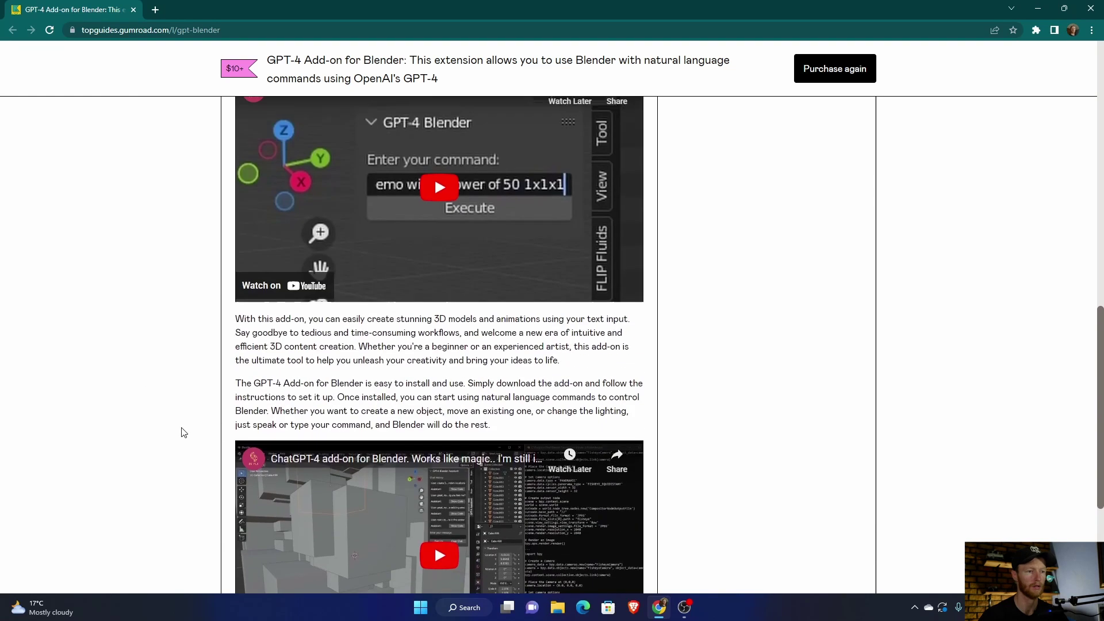
scroll(180, 431, "up", 8)
left_click(578, 471)
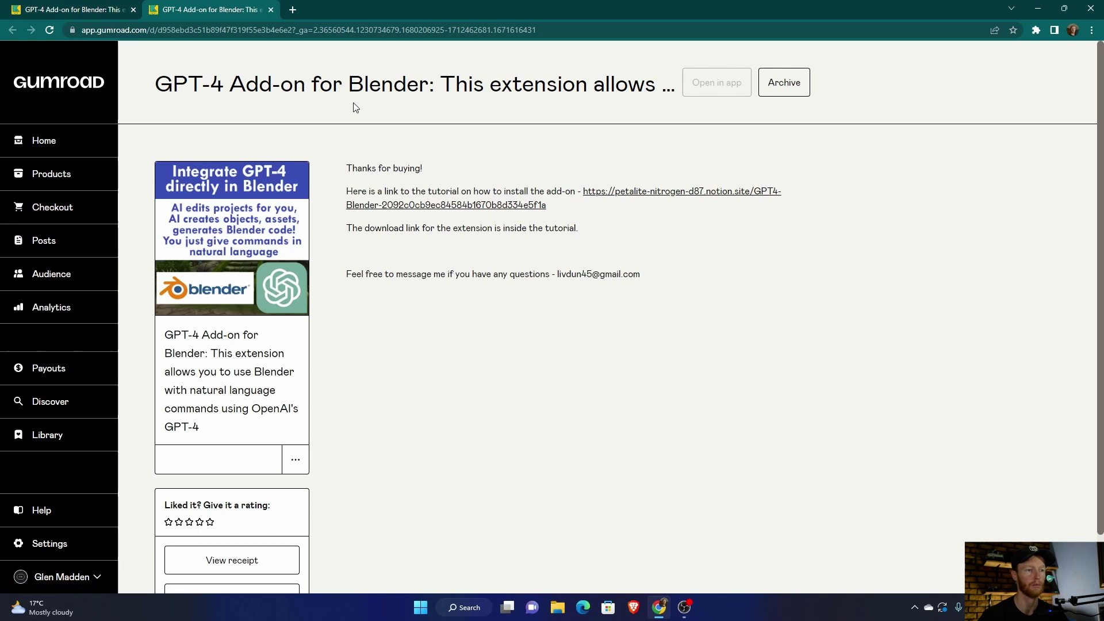
left_click(656, 194)
- Read through the Notion tutorial and follow its link to the OpenAI API-key page
scroll(214, 248, "down", 6)
scroll(214, 247, "up", 4)
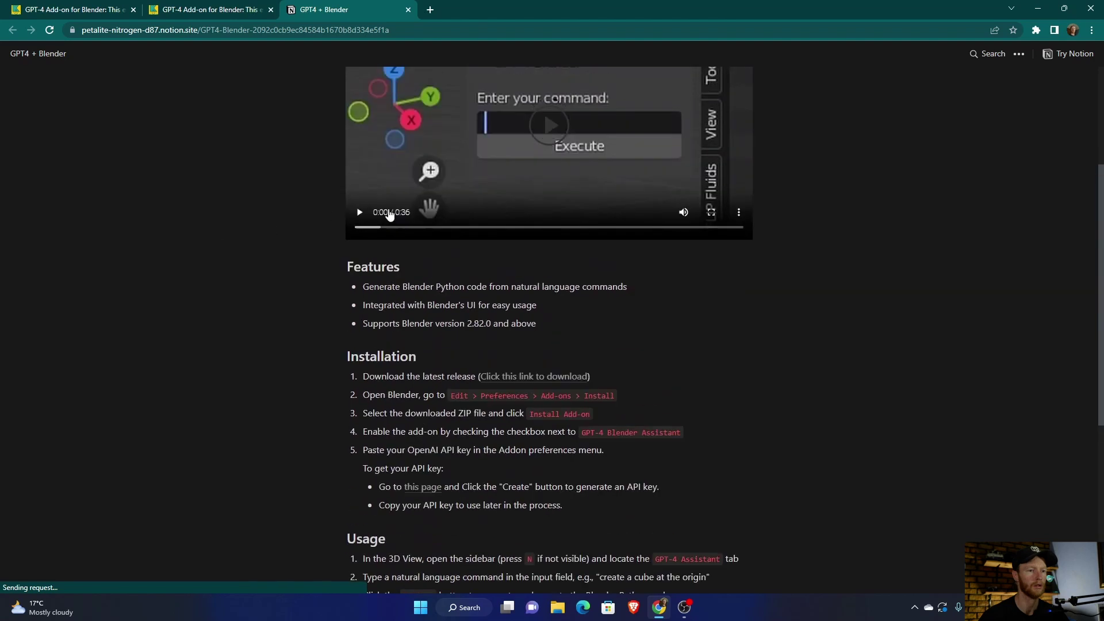
scroll(254, 269, "down", 2)
scroll(254, 269, "down", 1)
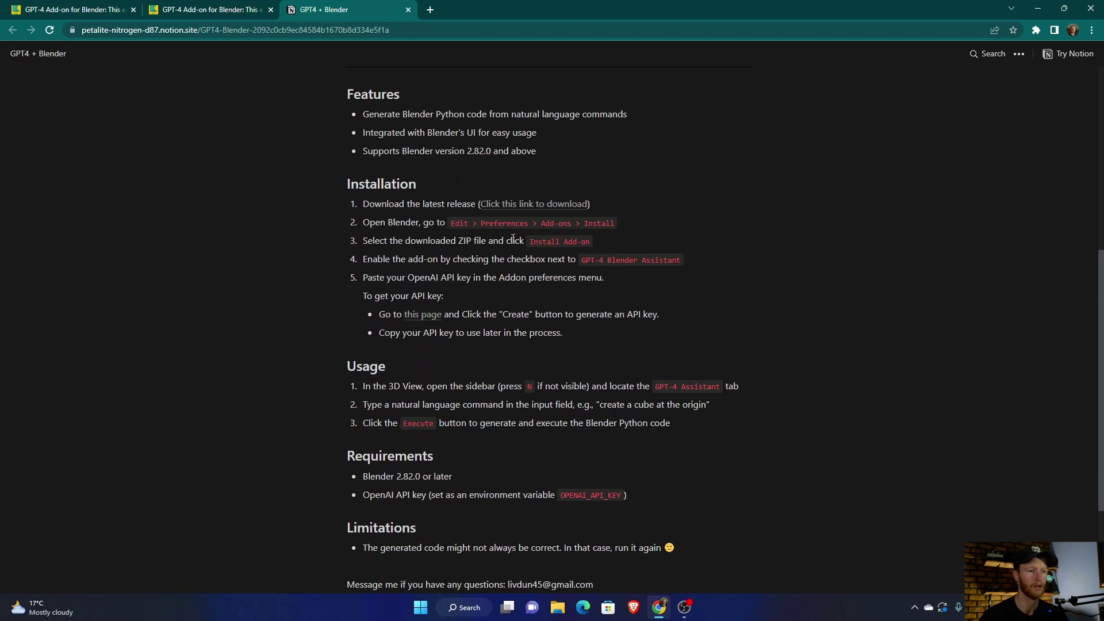
scroll(309, 318, "down", 3)
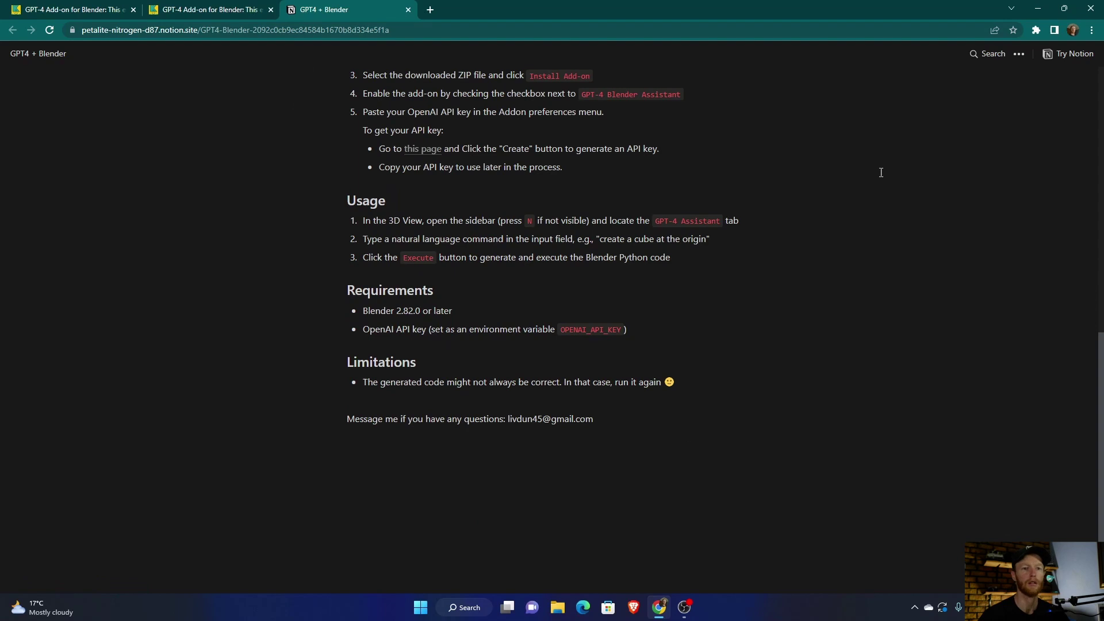
left_click(425, 150)
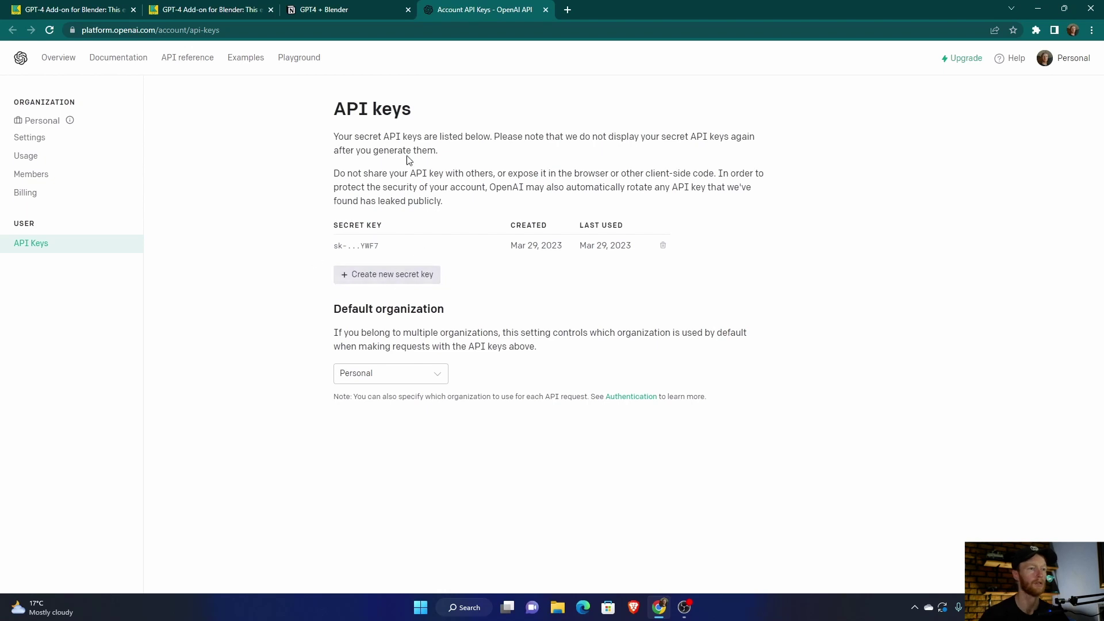
- Box-select the Suzanne monkey head in the Blender viewport
left_click_drag(469, 264, 259, 364)
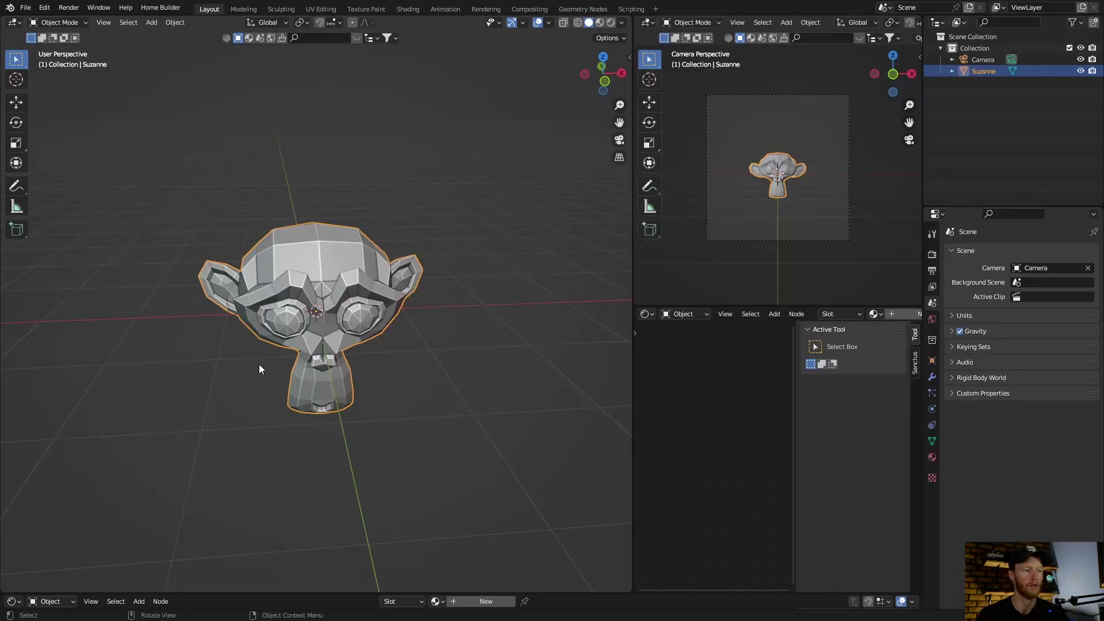
- Delete Suzanne and open Blender's Preferences
key("Delete")
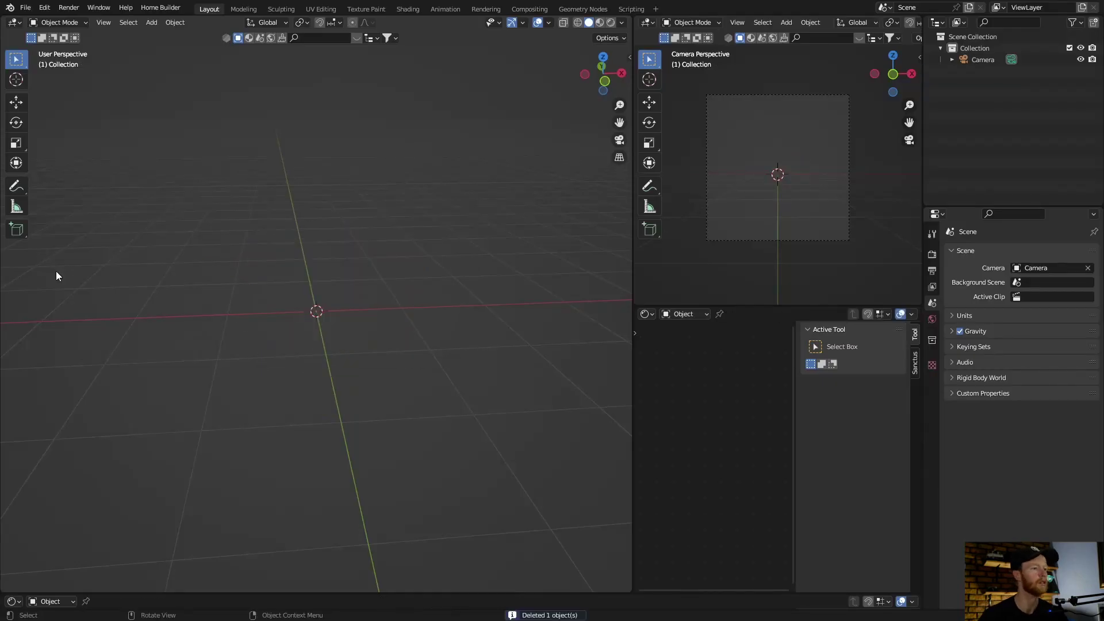
left_click(48, 11)
left_click(110, 167)
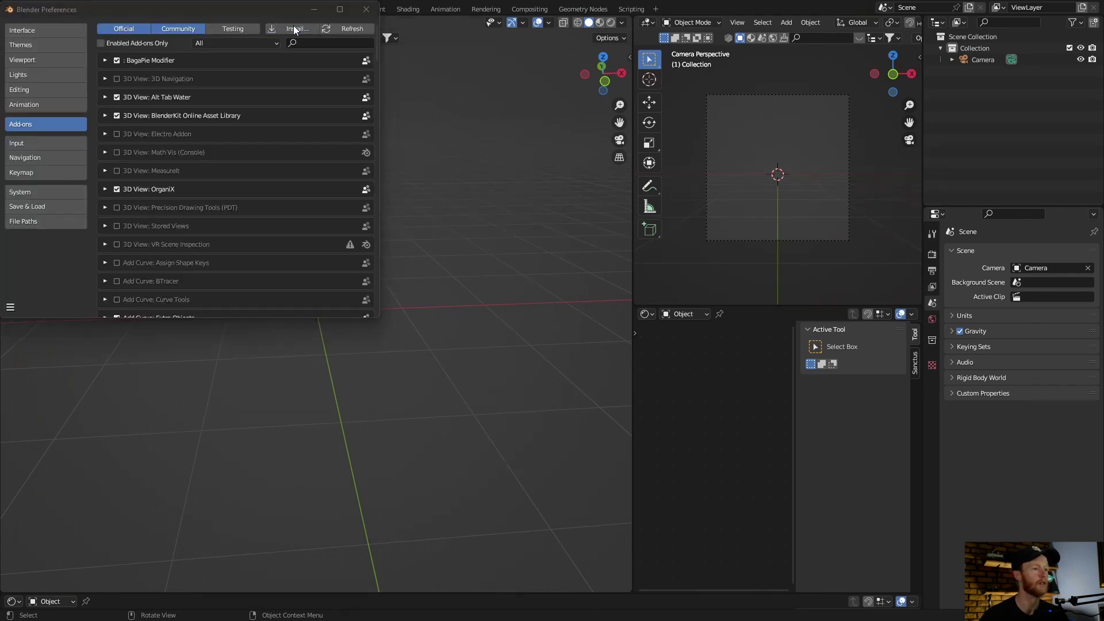
- Install the add-on from the BlenderGPT-main zip in the Downloads folder
left_click(294, 30)
left_click(66, 274)
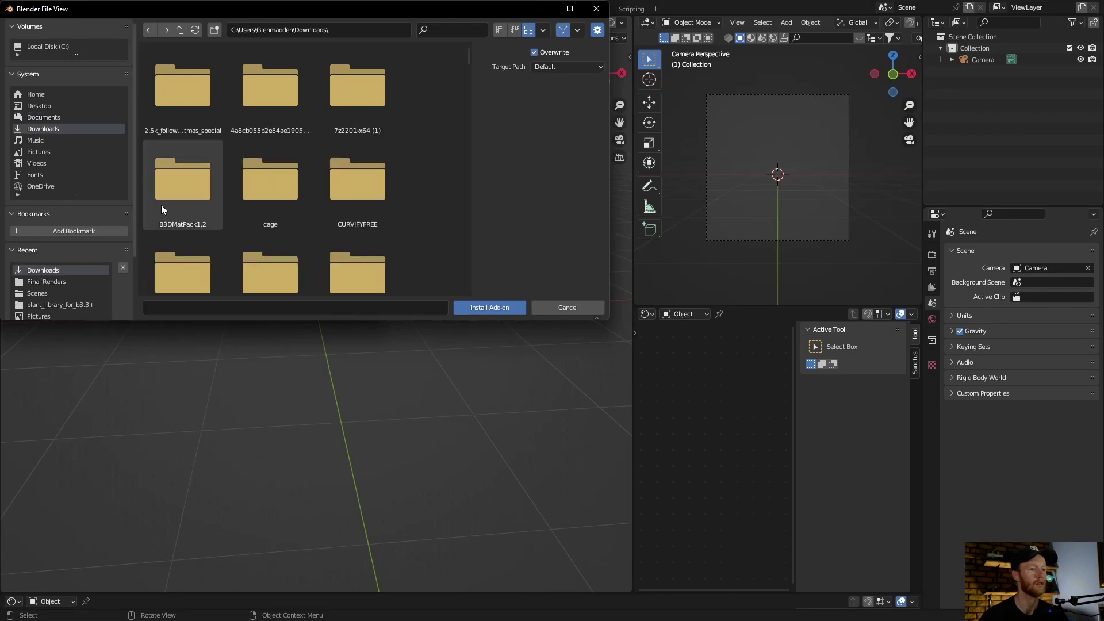
scroll(230, 147, "down", 7)
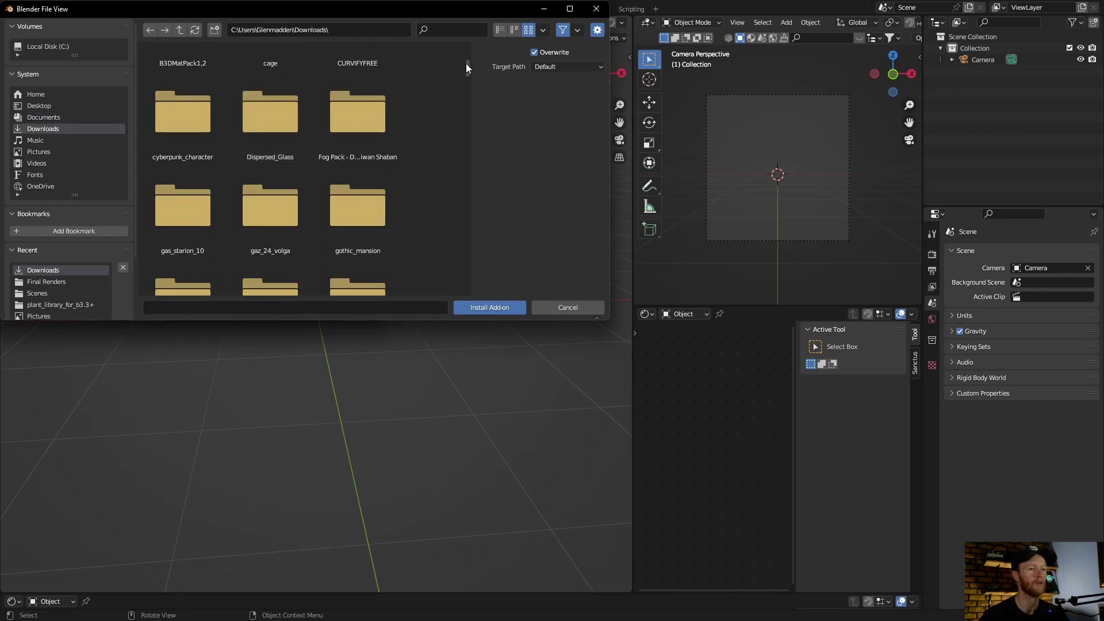
scroll(467, 66, "down", 8)
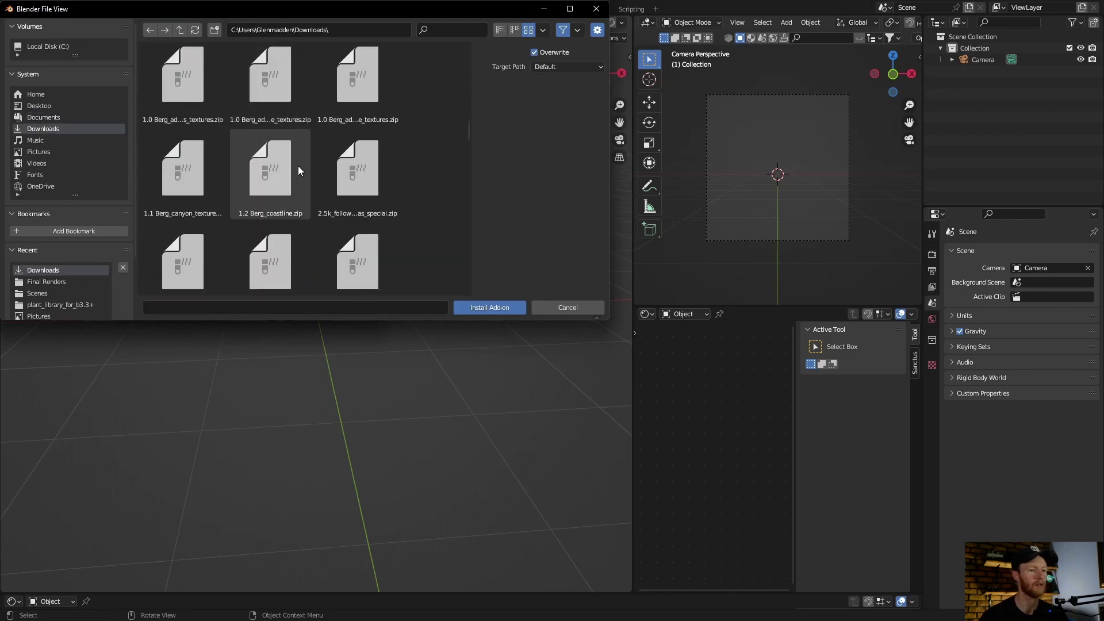
scroll(298, 167, "down", 5)
scroll(298, 170, "down", 1)
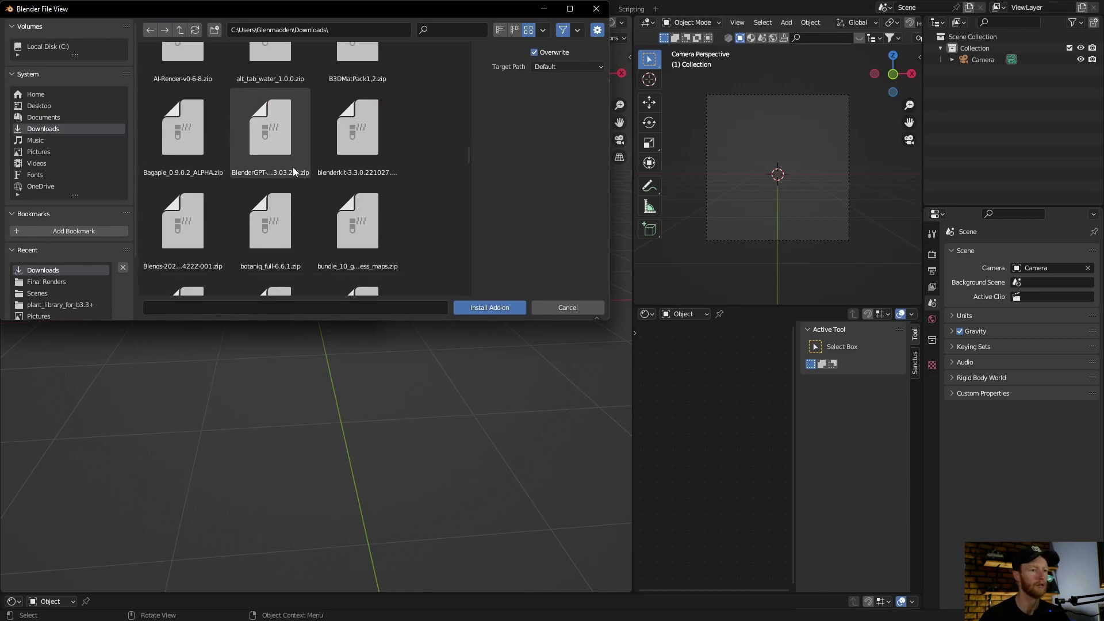
left_click(297, 168)
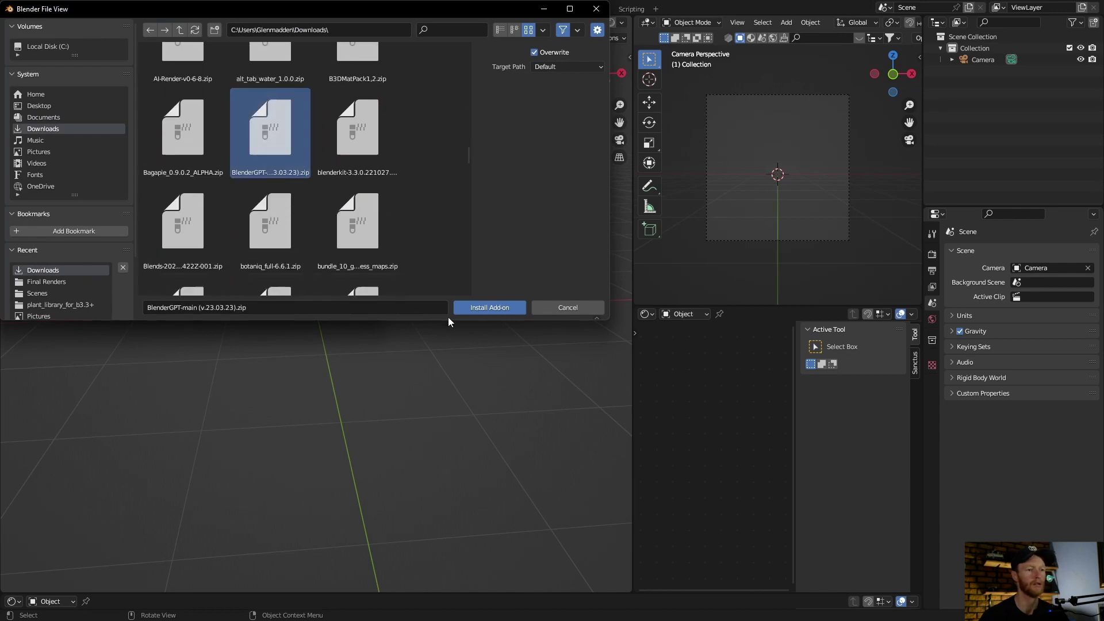
left_click(596, 9)
left_click(314, 42)
- Filter add-ons by 'ble' and expand the GPT-4 Blender Assistant details
type("ble")
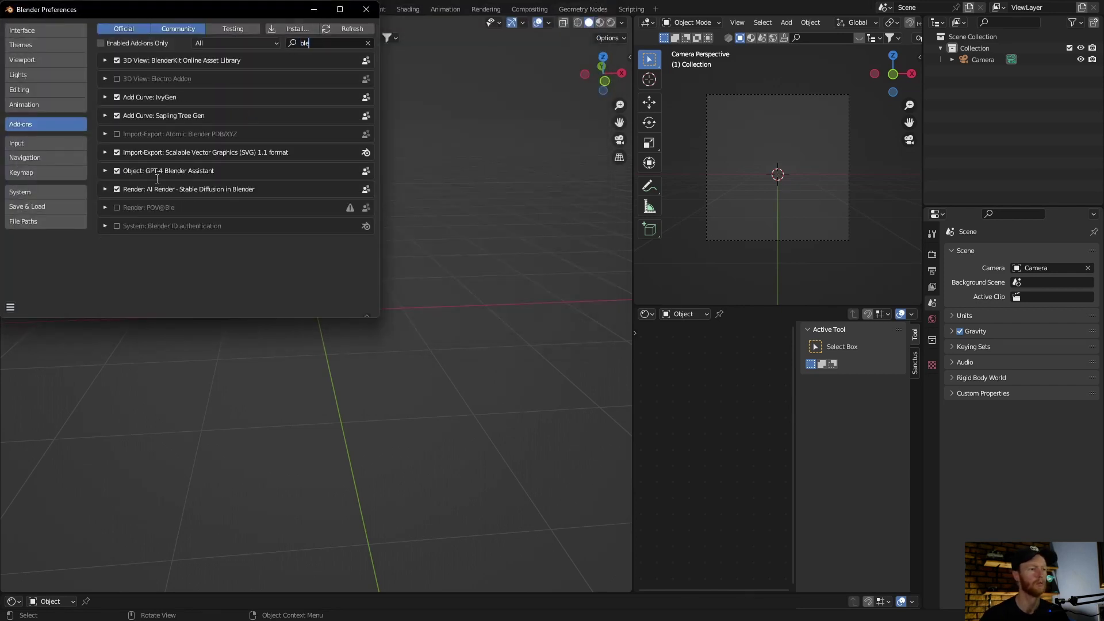
left_click(105, 171)
scroll(224, 248, "down", 1)
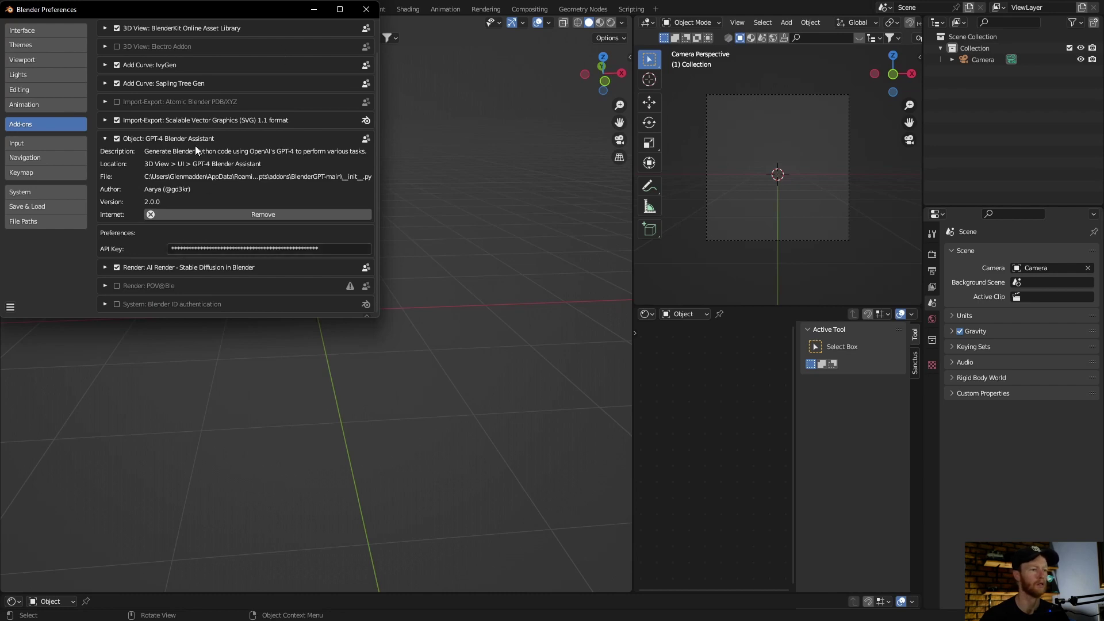
- Save the preferences, close the Preferences window and show the viewport sidebar
left_click(10, 307)
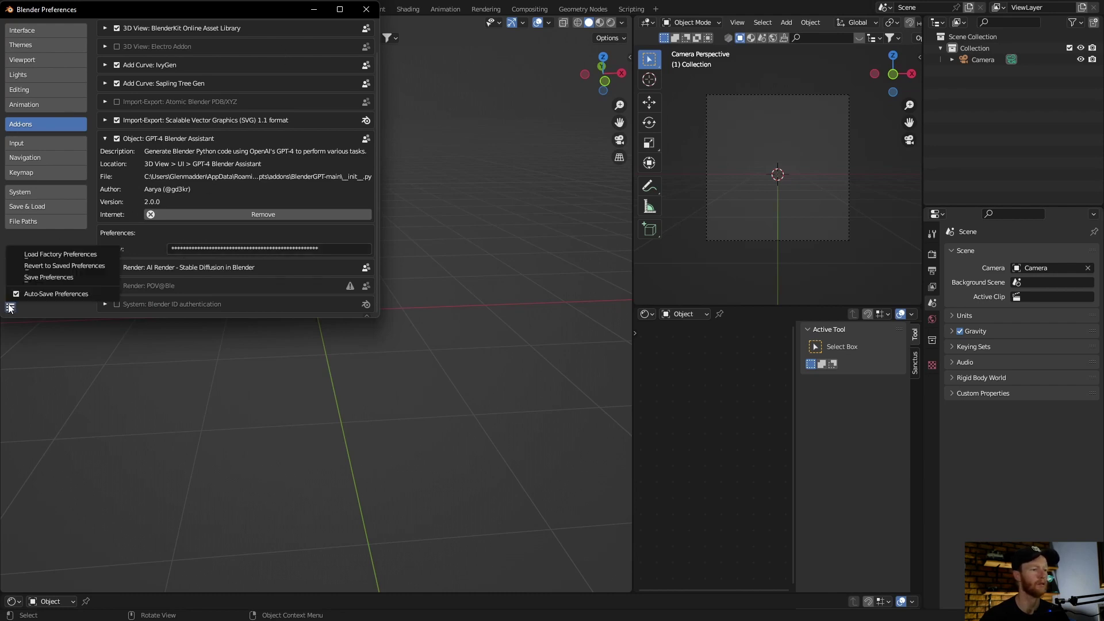
left_click(46, 278)
left_click(366, 9)
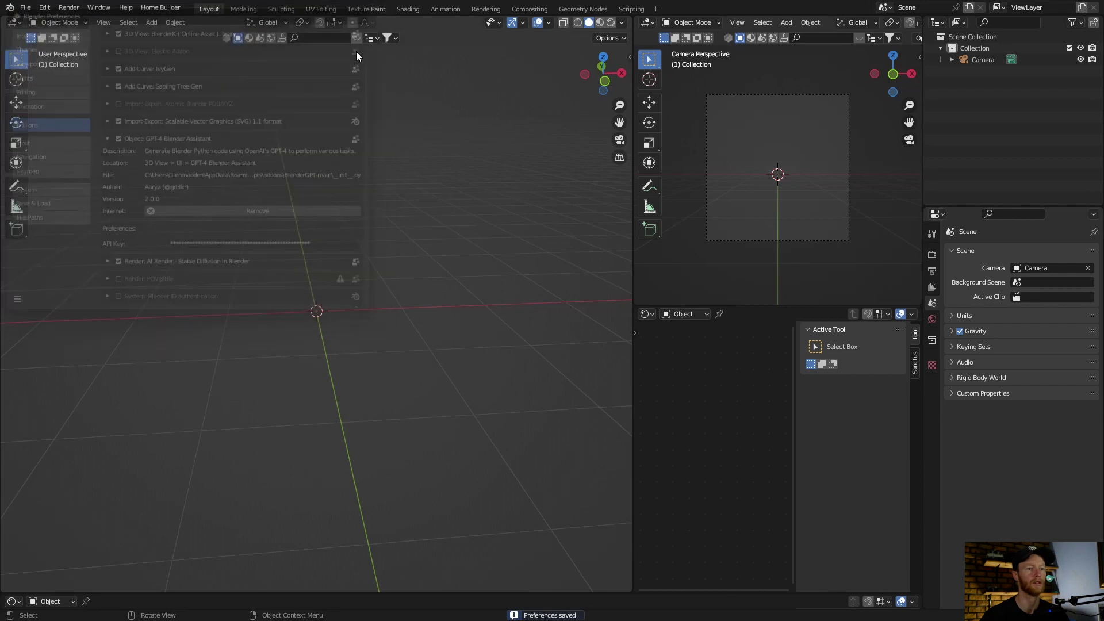
left_click(627, 58)
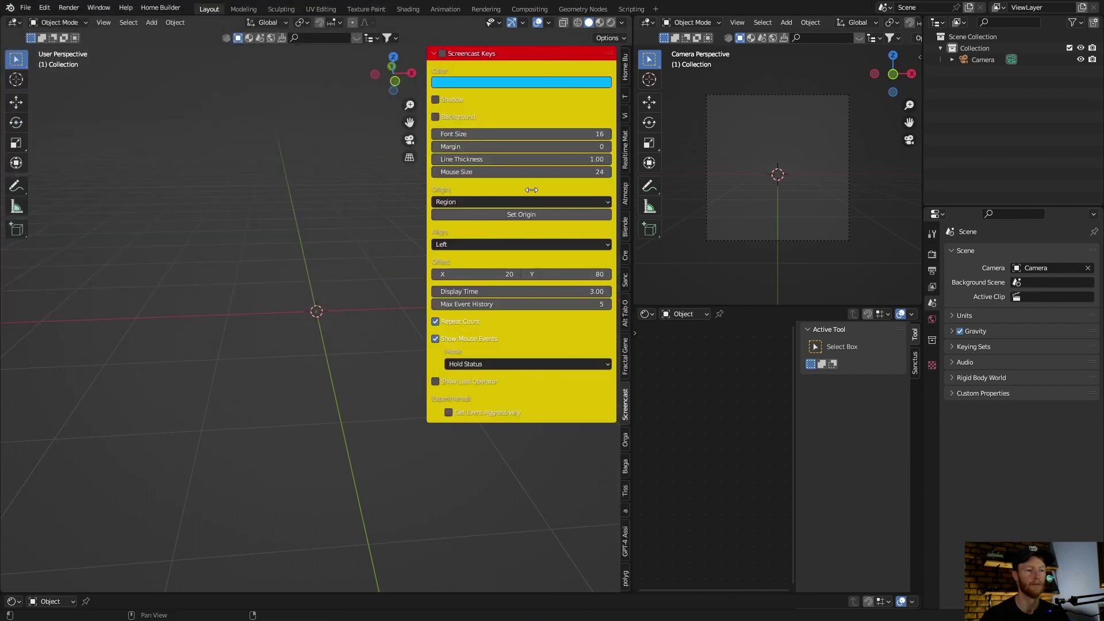
- Send 'Create a cube' from the GPT-4 Assistant sidebar panel to add a cube
left_click(626, 543)
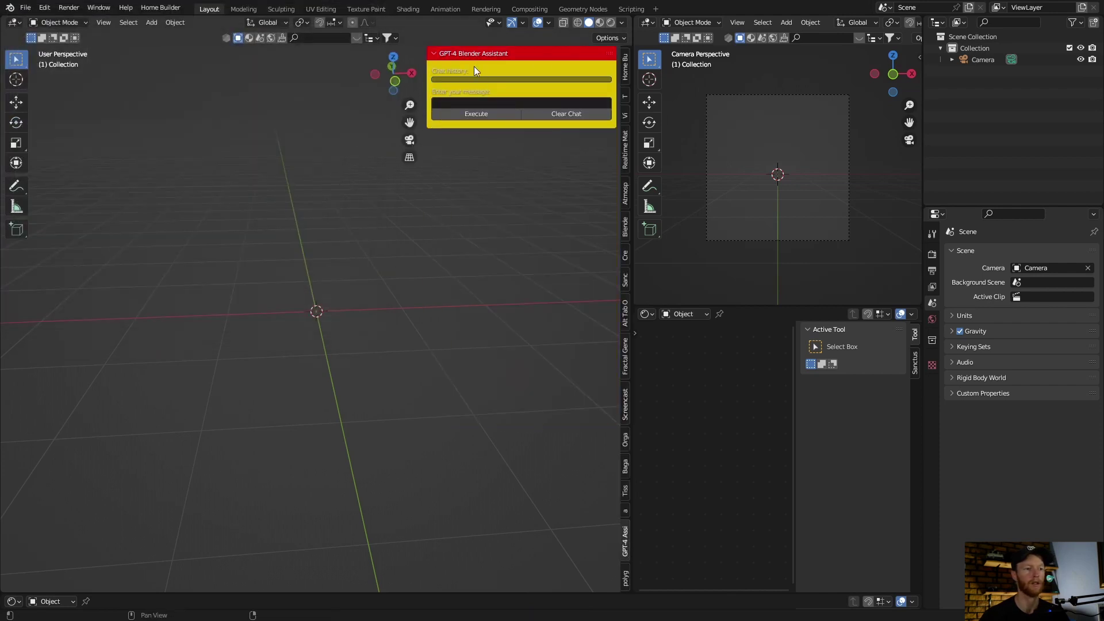
left_click(450, 102)
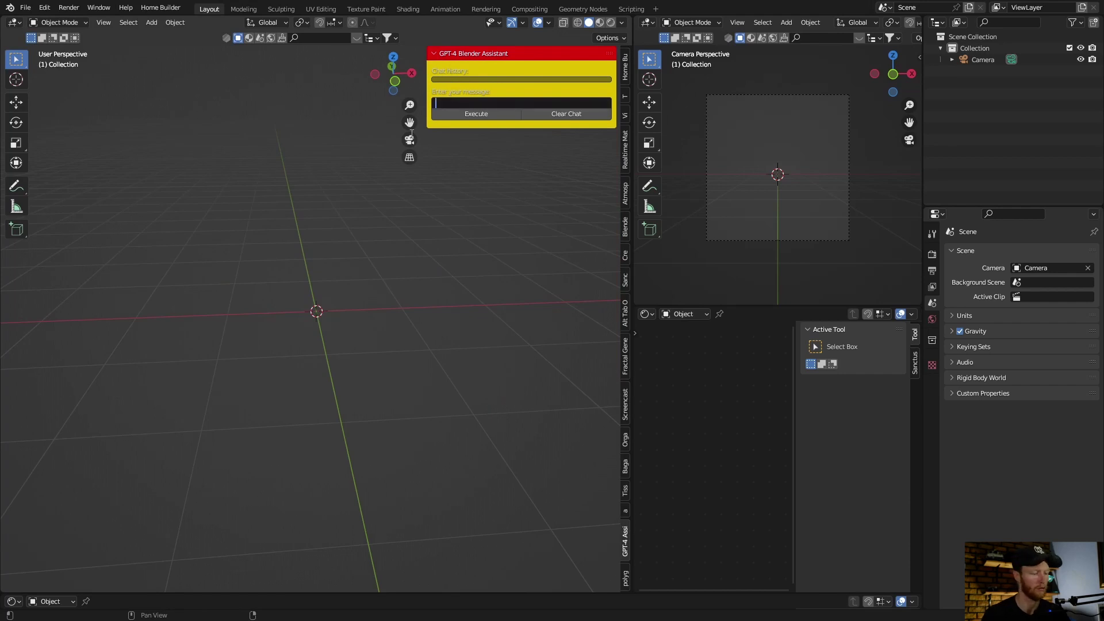
type("Crea")
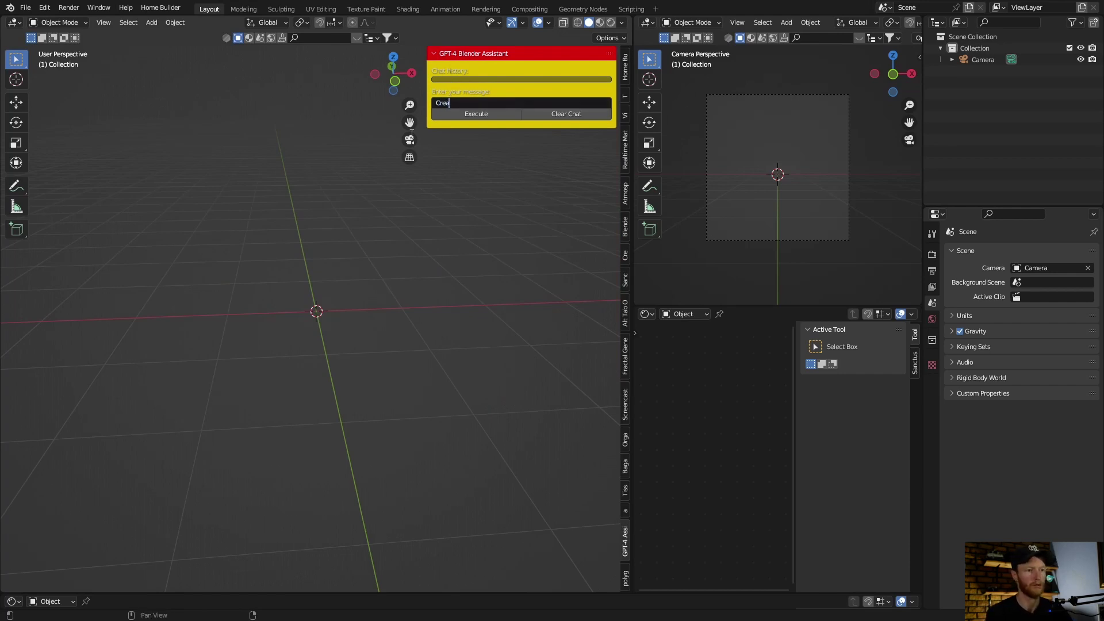
type("te a cube")
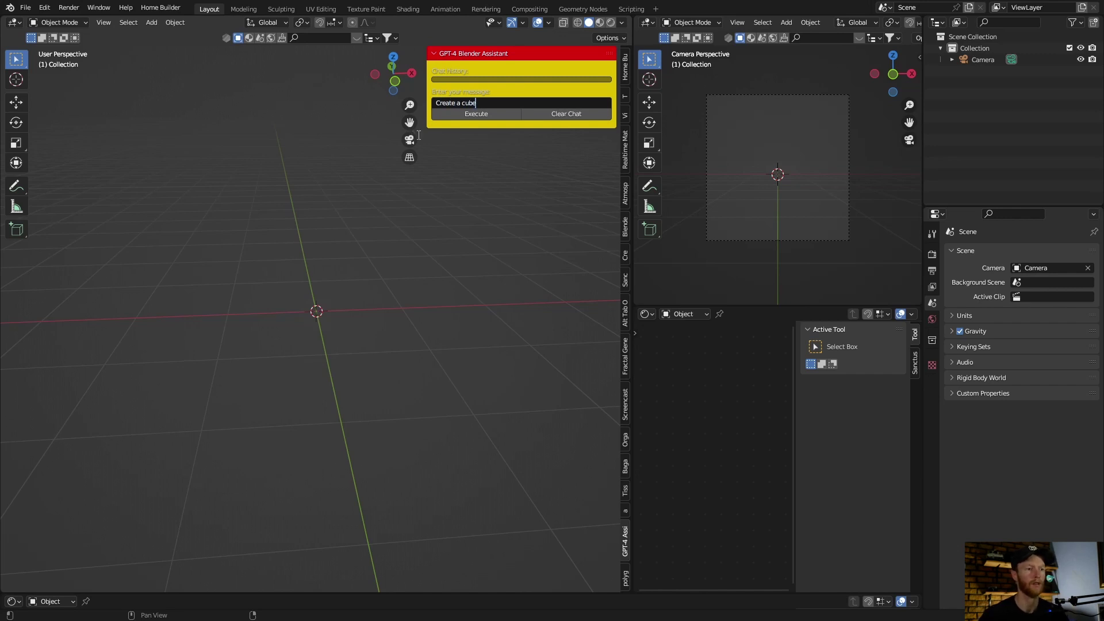
left_click(451, 110)
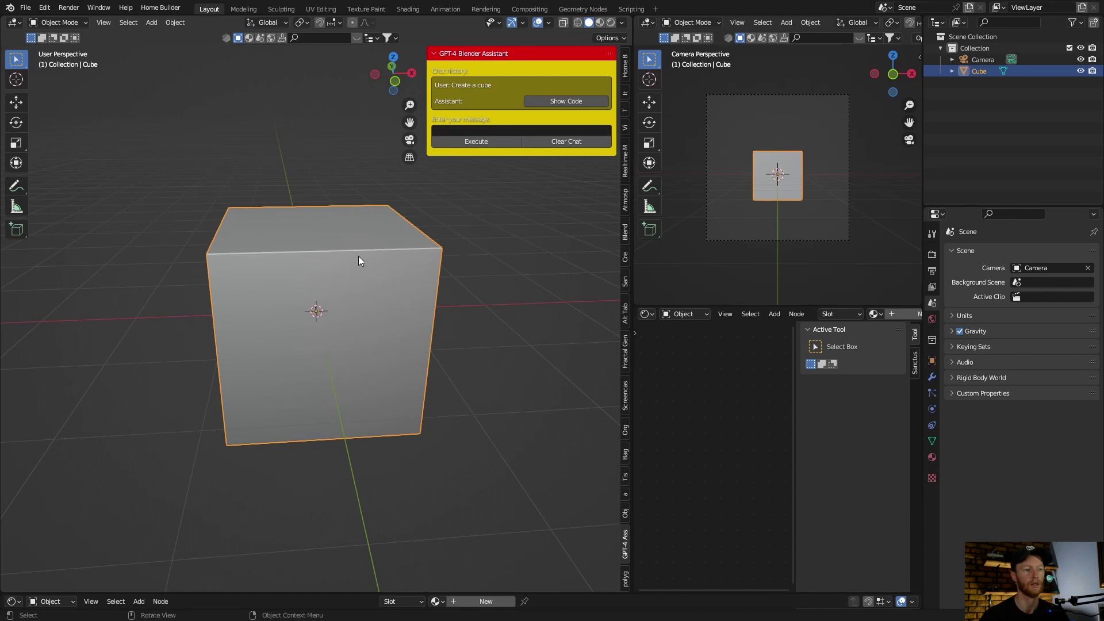
left_click(446, 131)
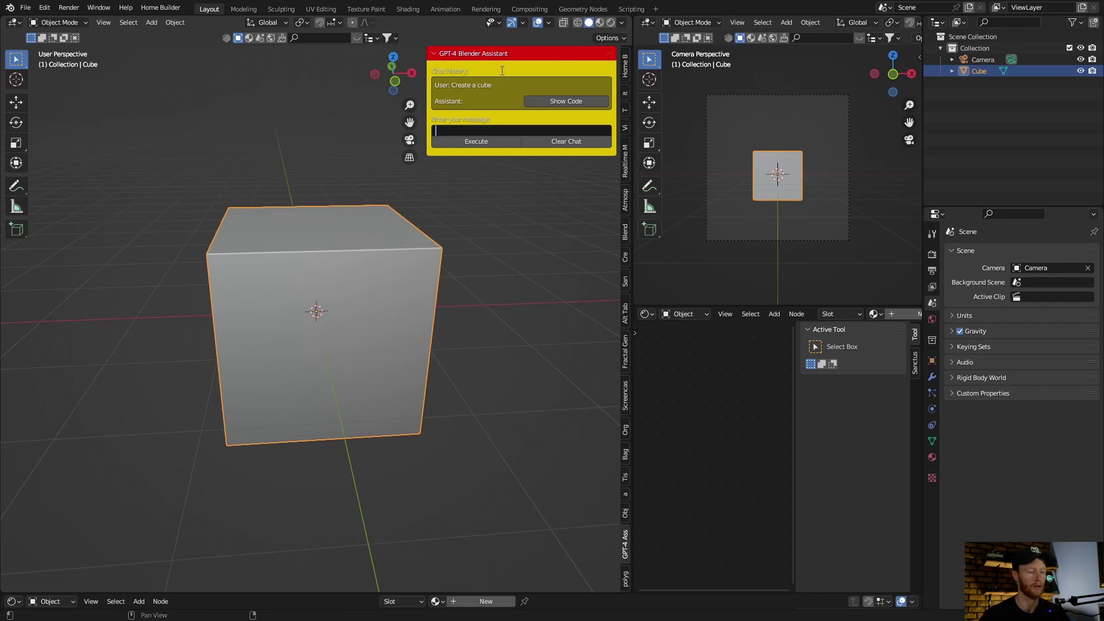
- Send 'make cube 2 x bigger', then clear the chat history and select both cubes
type("make cube")
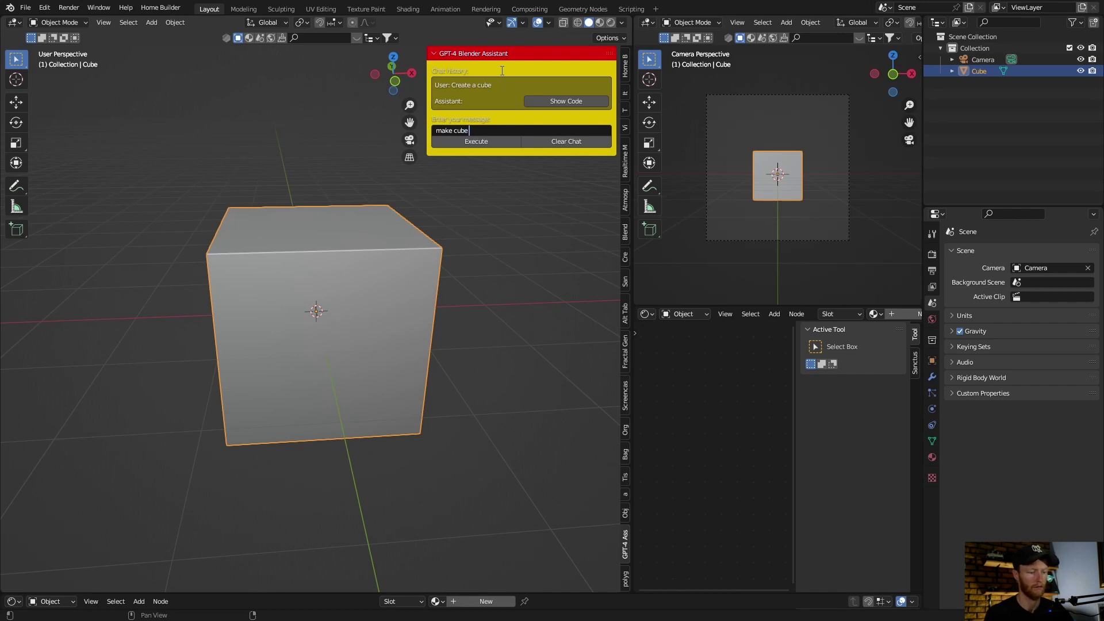
type(" 2 x bigger")
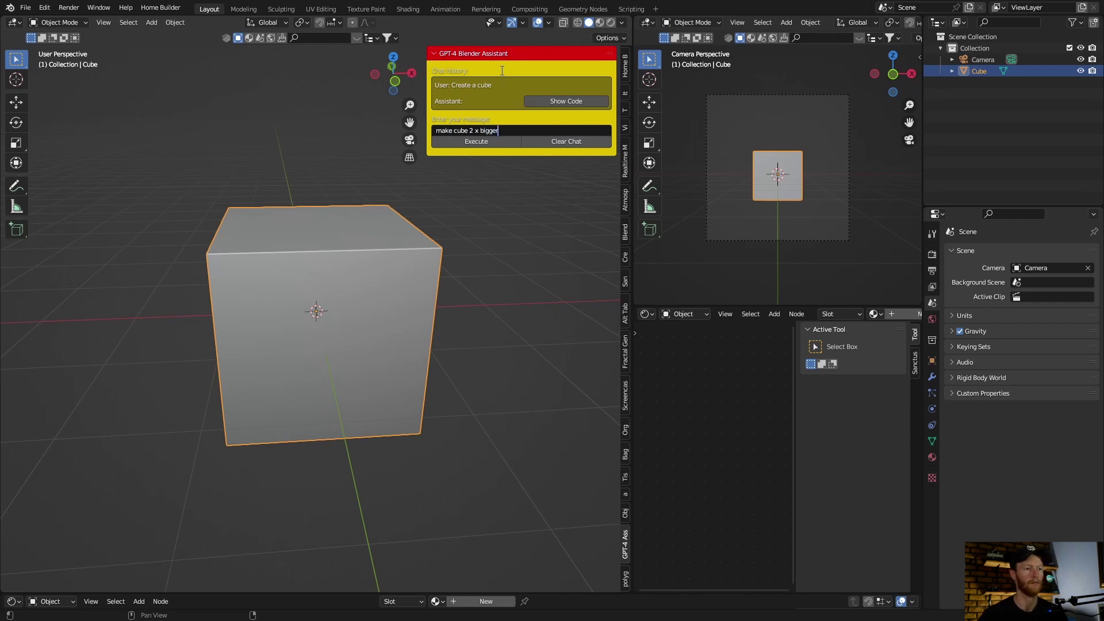
left_click(467, 146)
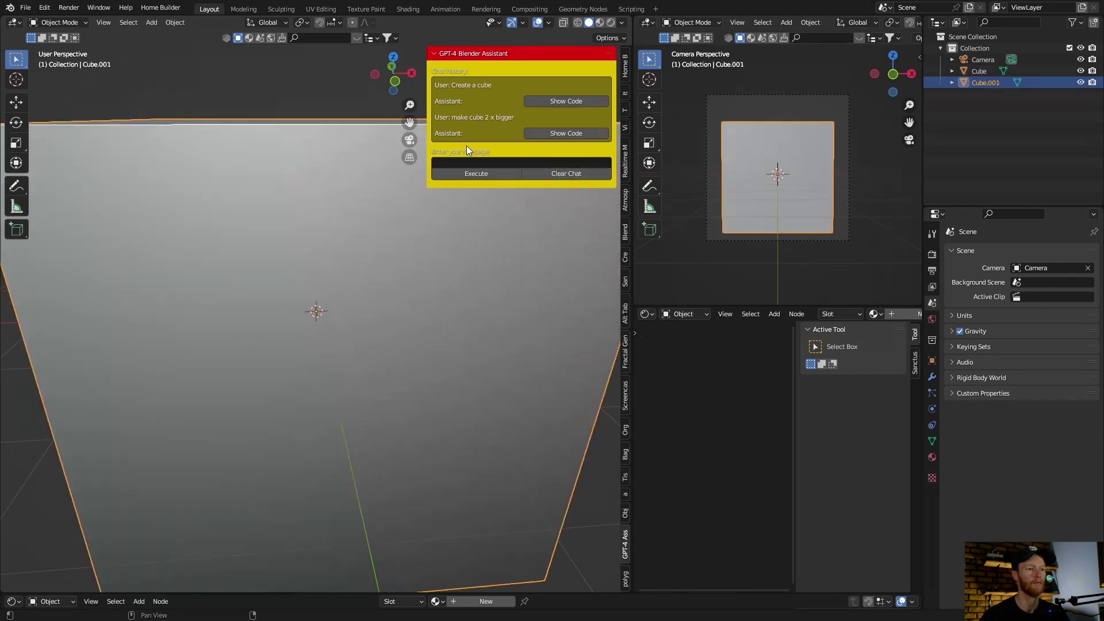
scroll(302, 352, "down", 6)
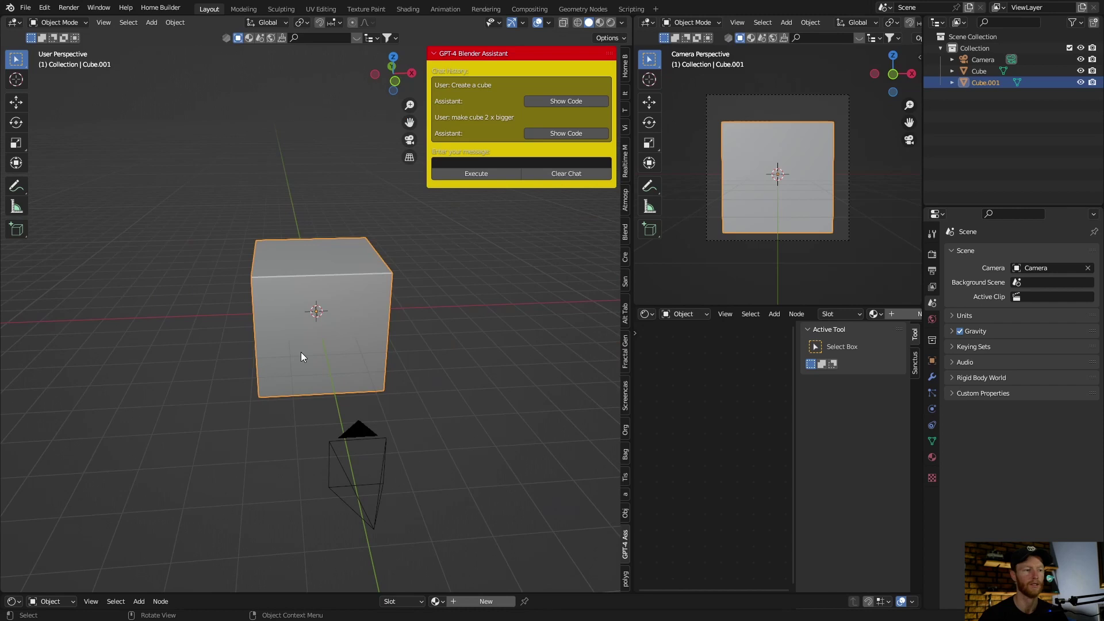
scroll(302, 353, "up", 5)
scroll(301, 353, "down", 5)
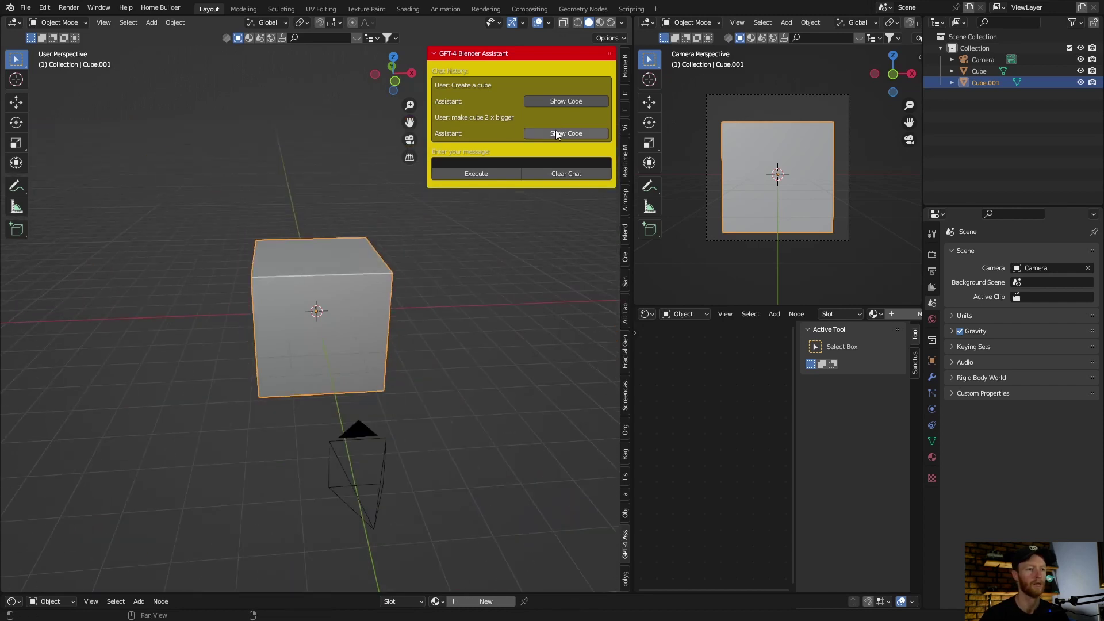
left_click(564, 174)
left_click(345, 282, "shift")
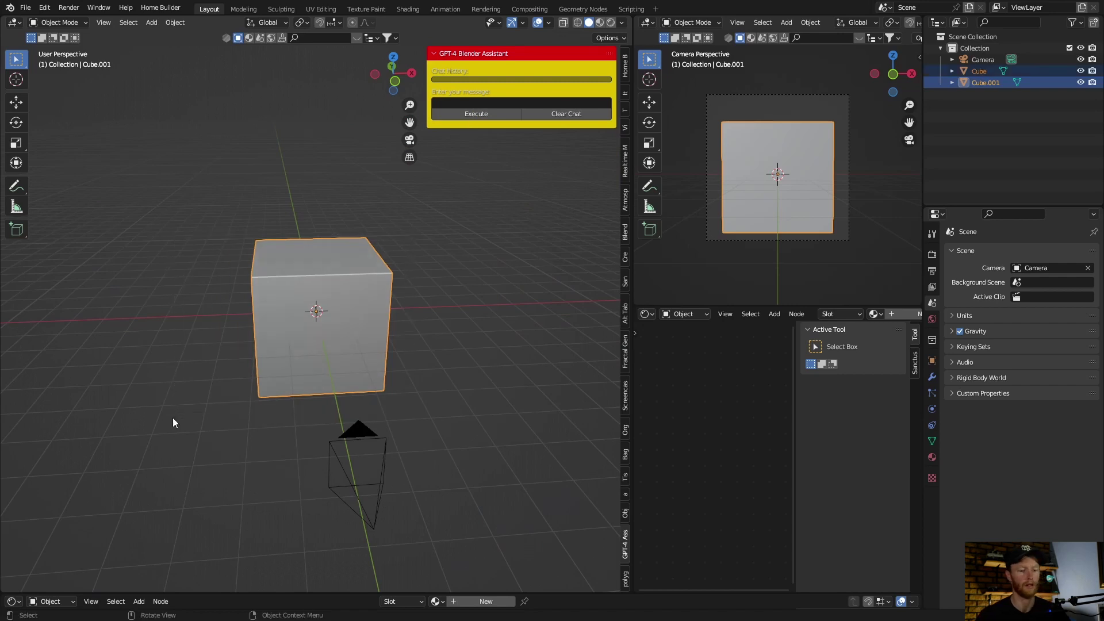
- Delete both cubes and ask the assistant to 'create 8 cubes distributed randomly'
key("Delete")
left_click(455, 101)
type("create")
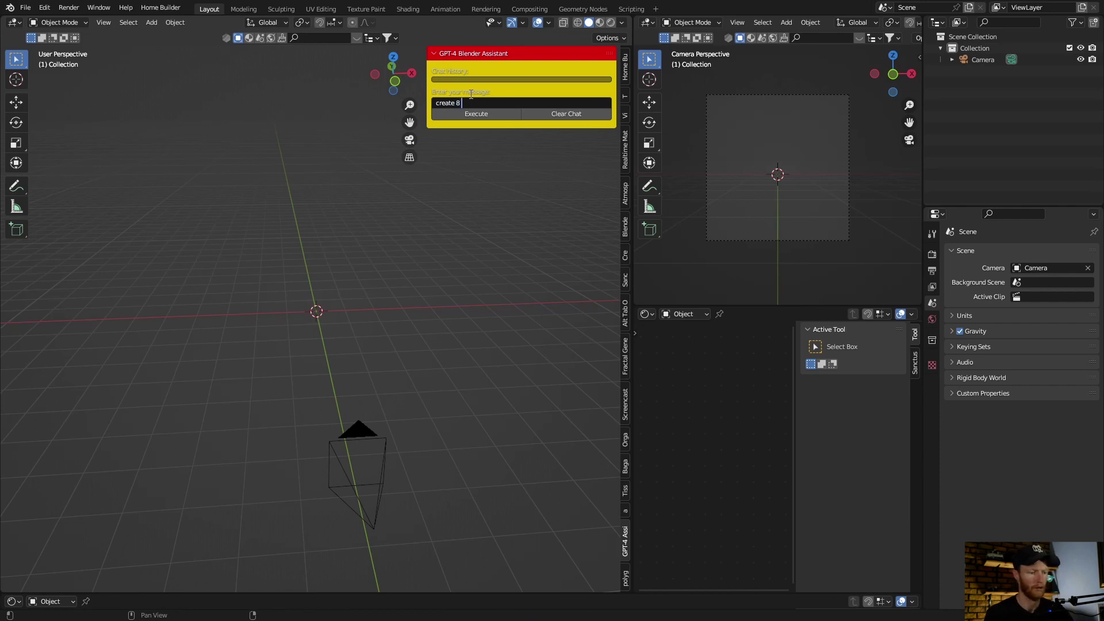
type("8 cubes d")
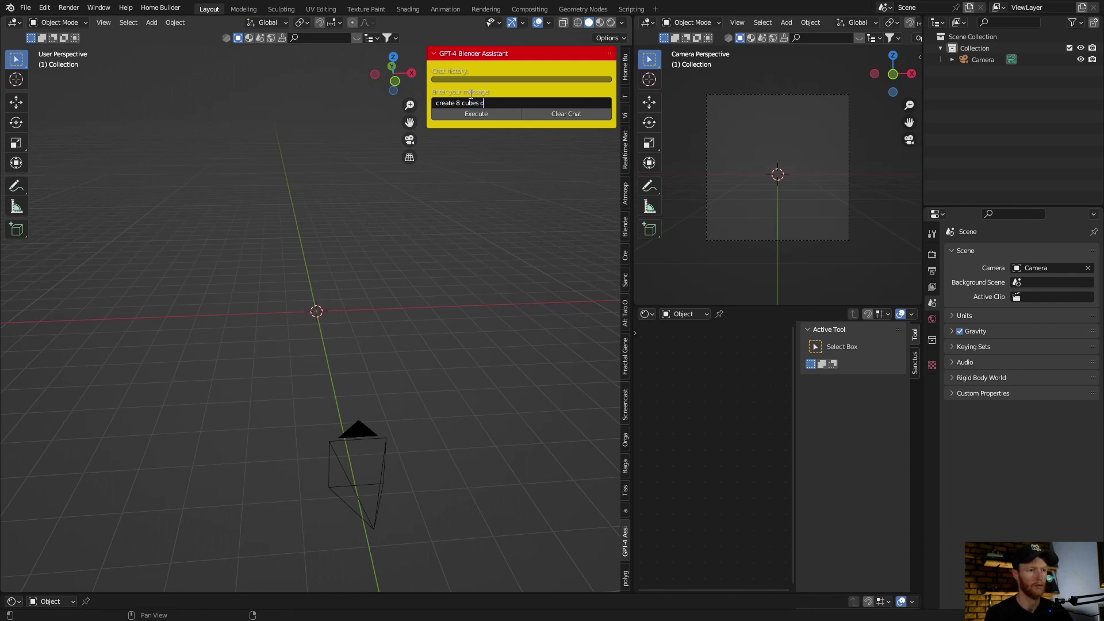
type("istributed")
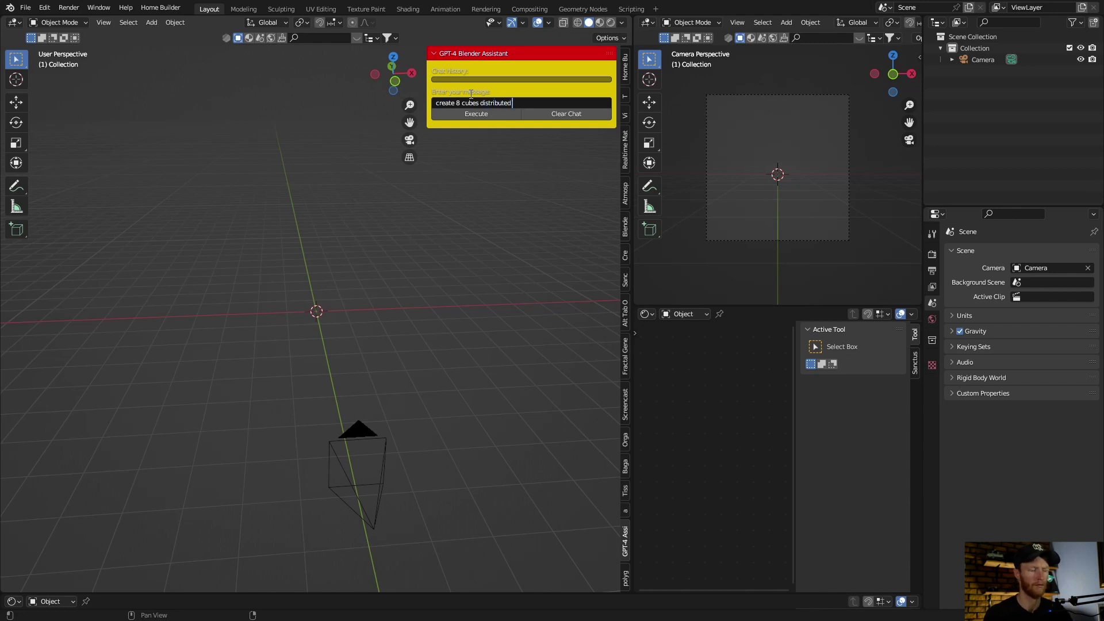
type(" randomly")
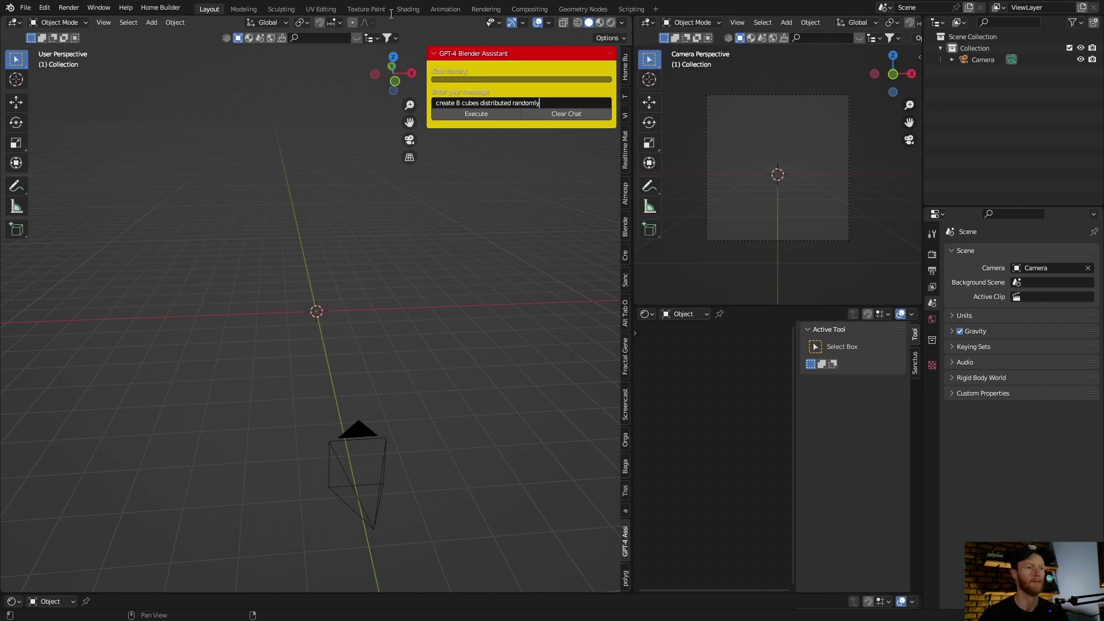
left_click(458, 110)
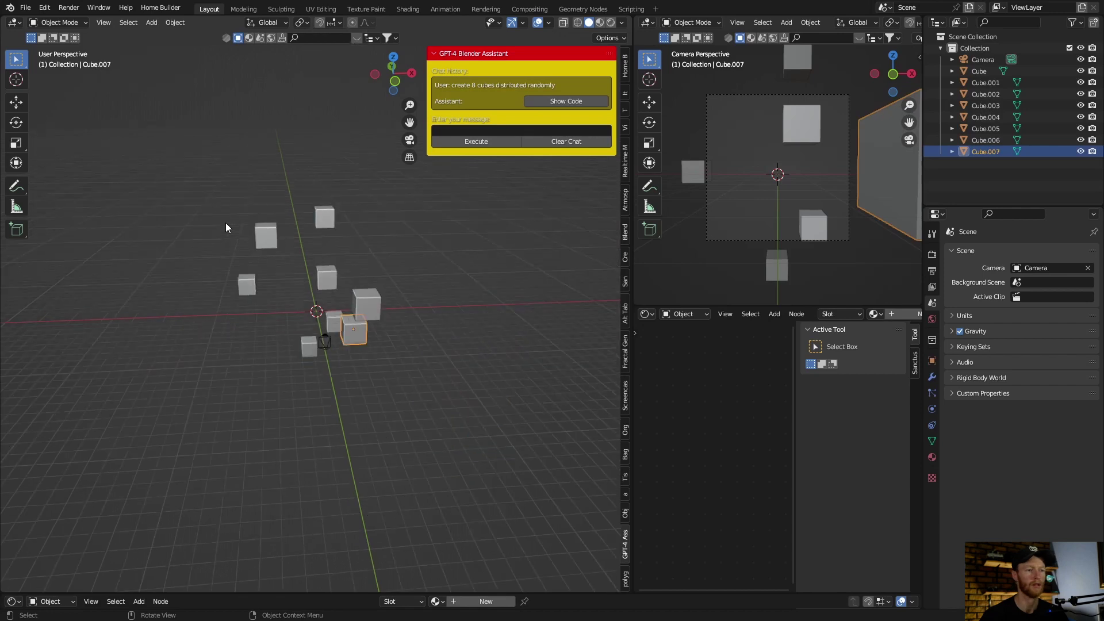
- Send the assistant the request 'make each cube a different size'
scroll(226, 222, "up", 5)
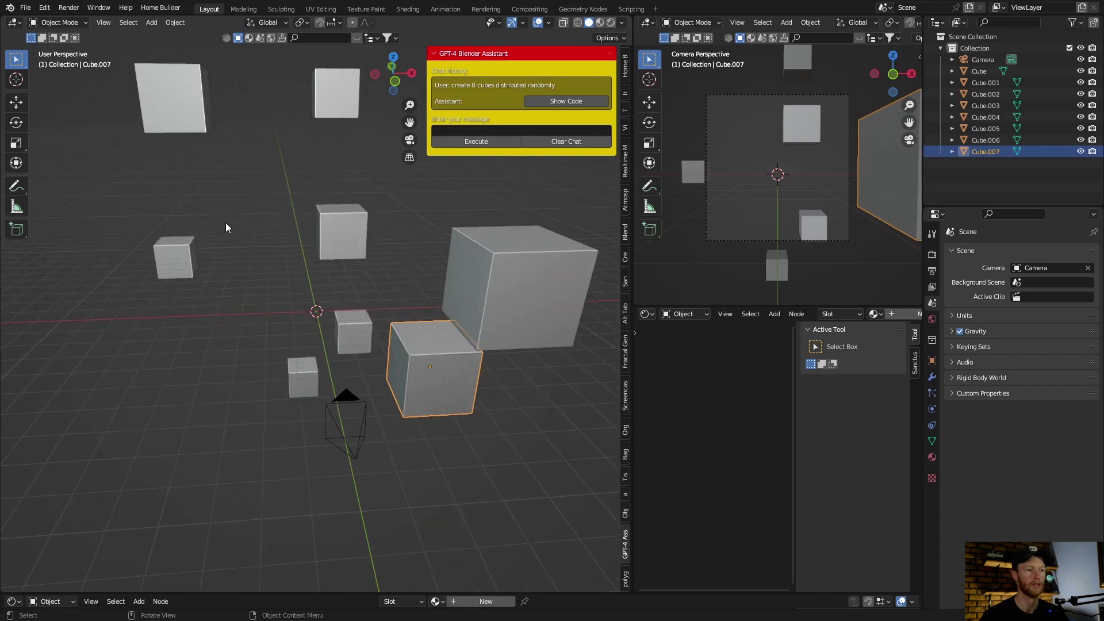
left_click(452, 129)
type("mak")
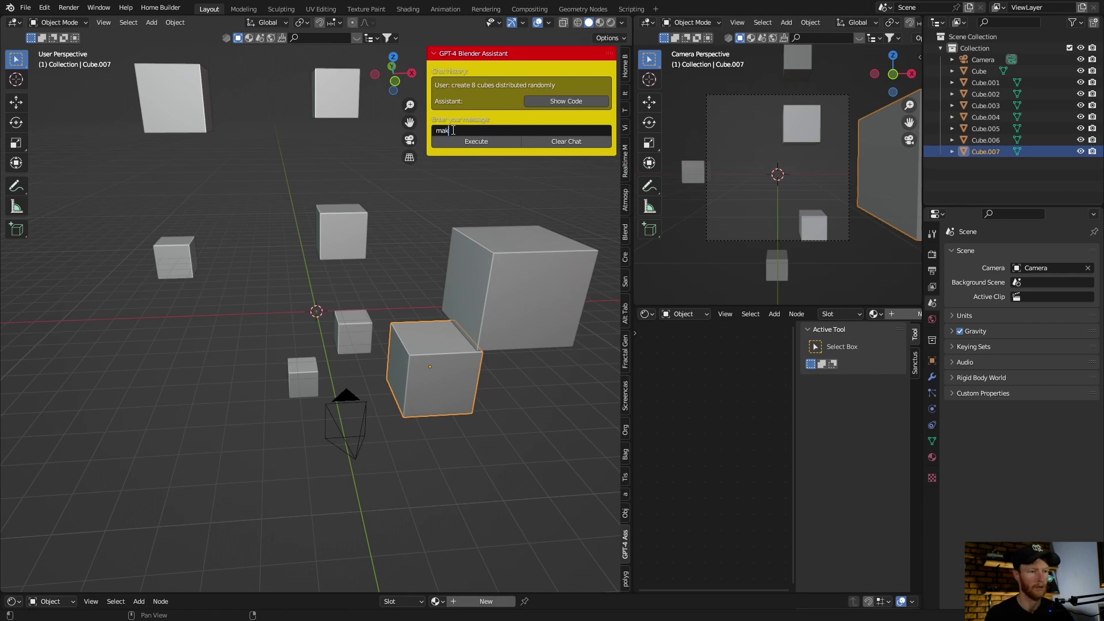
type("e each")
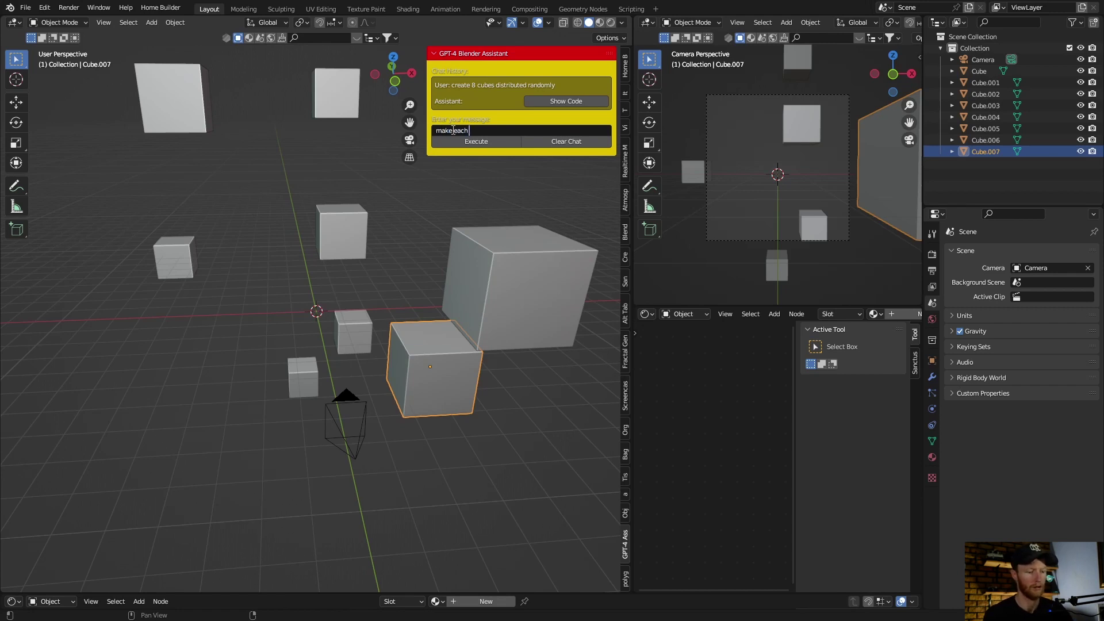
type(" cube A")
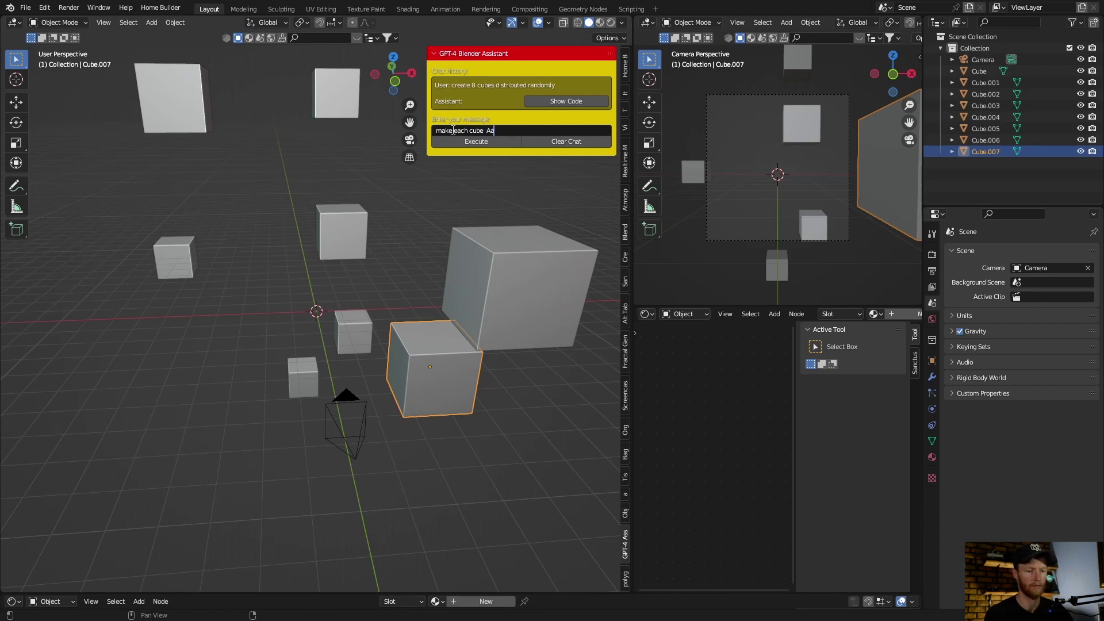
key("BackSpace")
type("a different ")
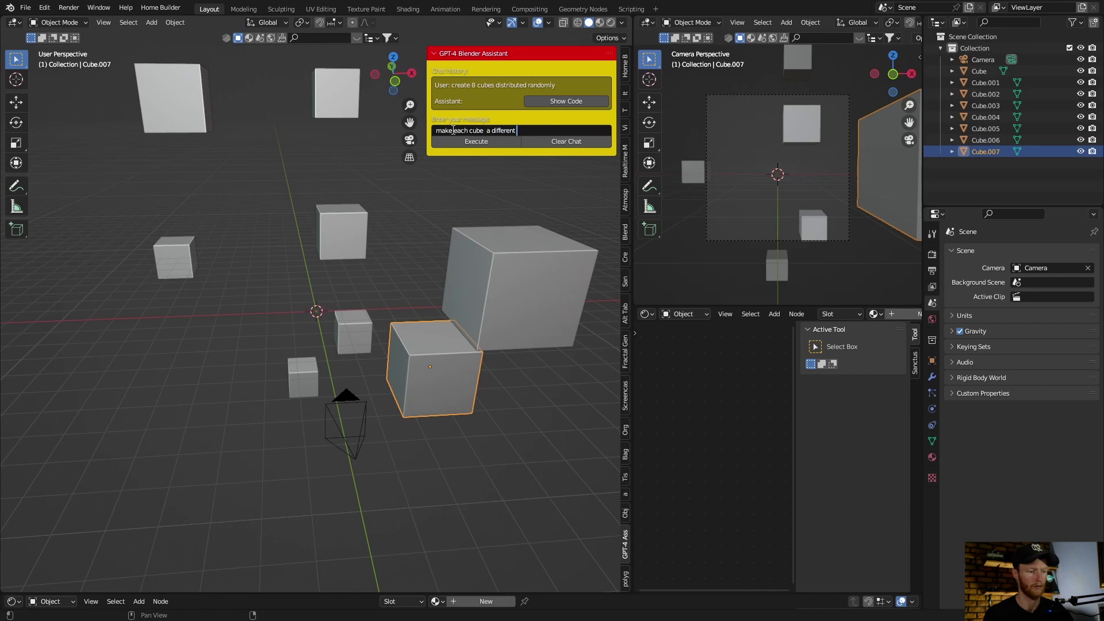
type("size")
left_click(476, 141)
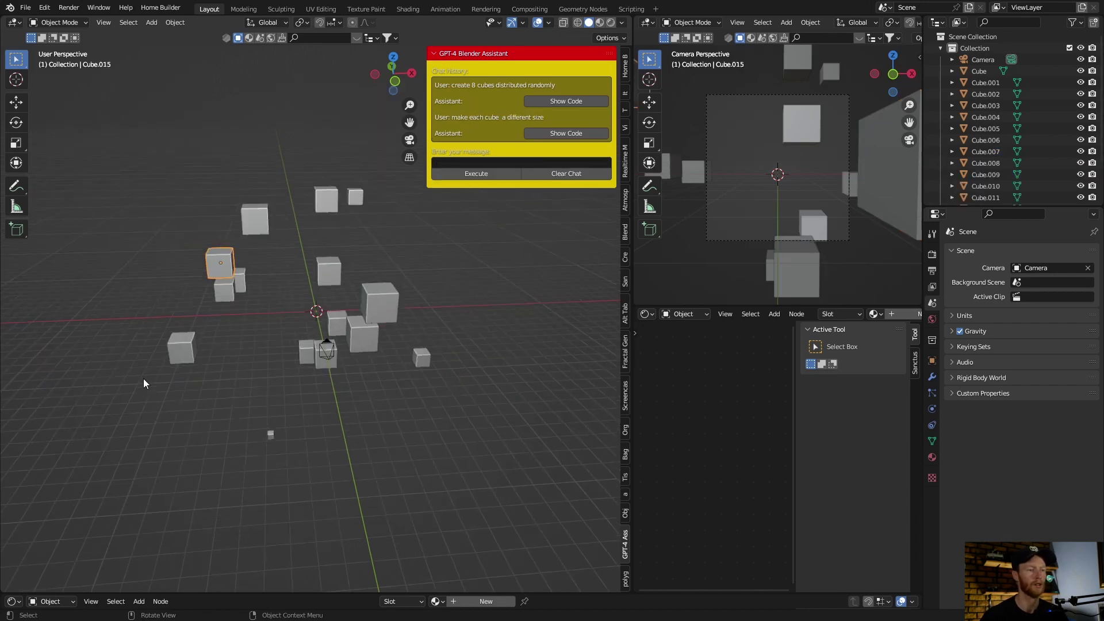
- Orbit and zoom the viewport to inspect the resized cubes
mouse_move(219, 409)
middle_mouse_down()
mouse_move(297, 382)
mouse_move(202, 423)
middle_mouse_up()
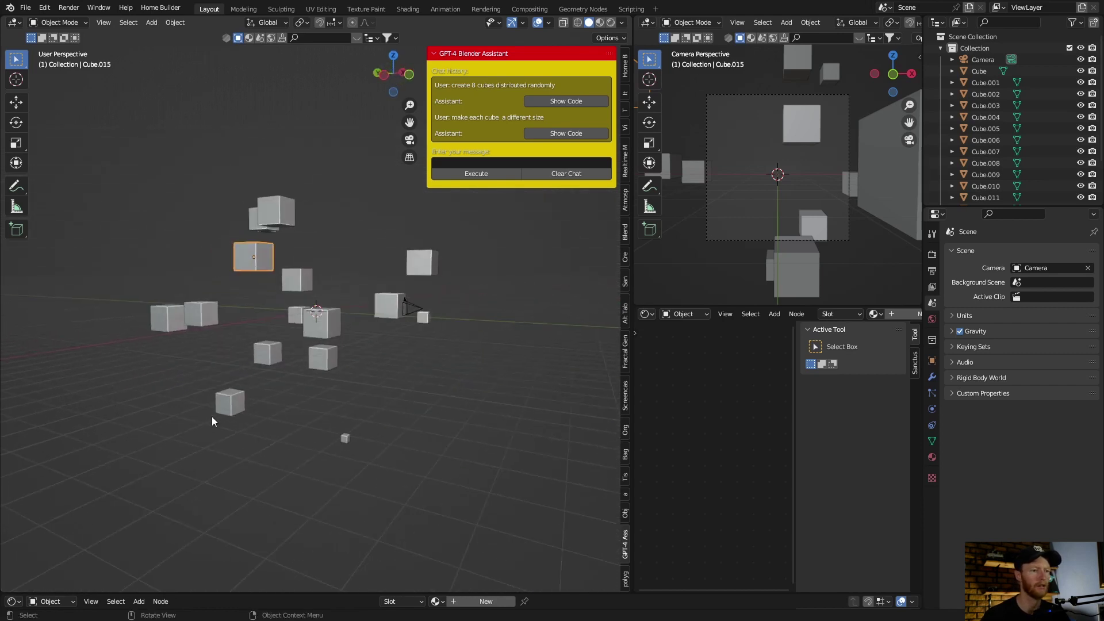
scroll(220, 409, "up", 3)
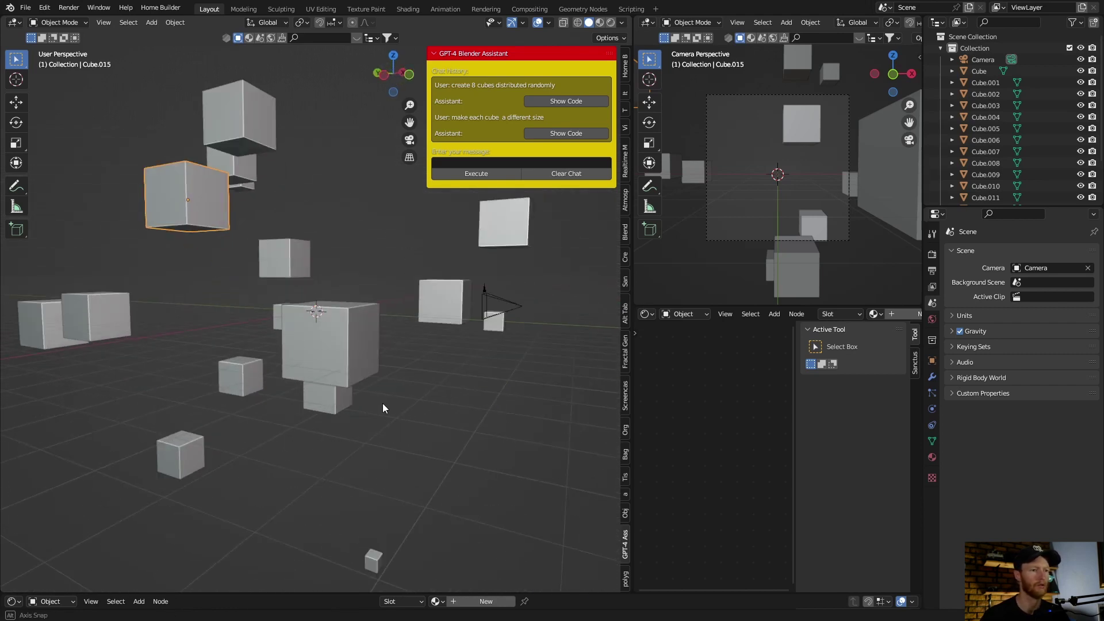
middle_click_drag(382, 403, 359, 422)
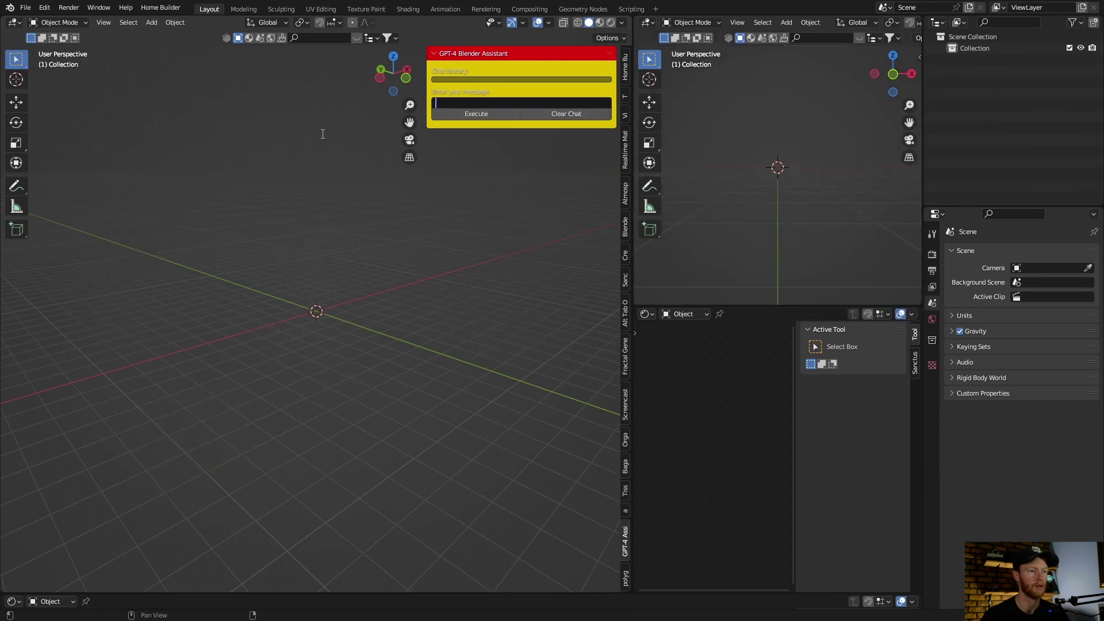
- Switch the bottom editor area to a Text Editor
left_click(323, 92)
left_click(445, 103)
left_click(13, 602)
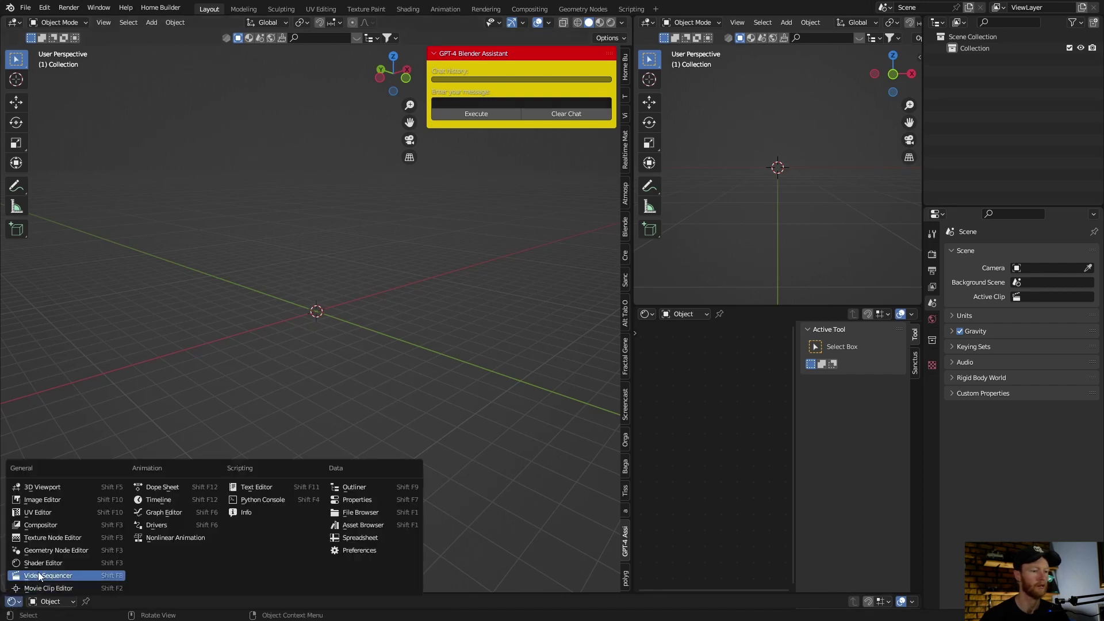
left_click(261, 488)
- Enlarge the Text Editor area, then shrink it back down to its header
left_click_drag(211, 592, 217, 357)
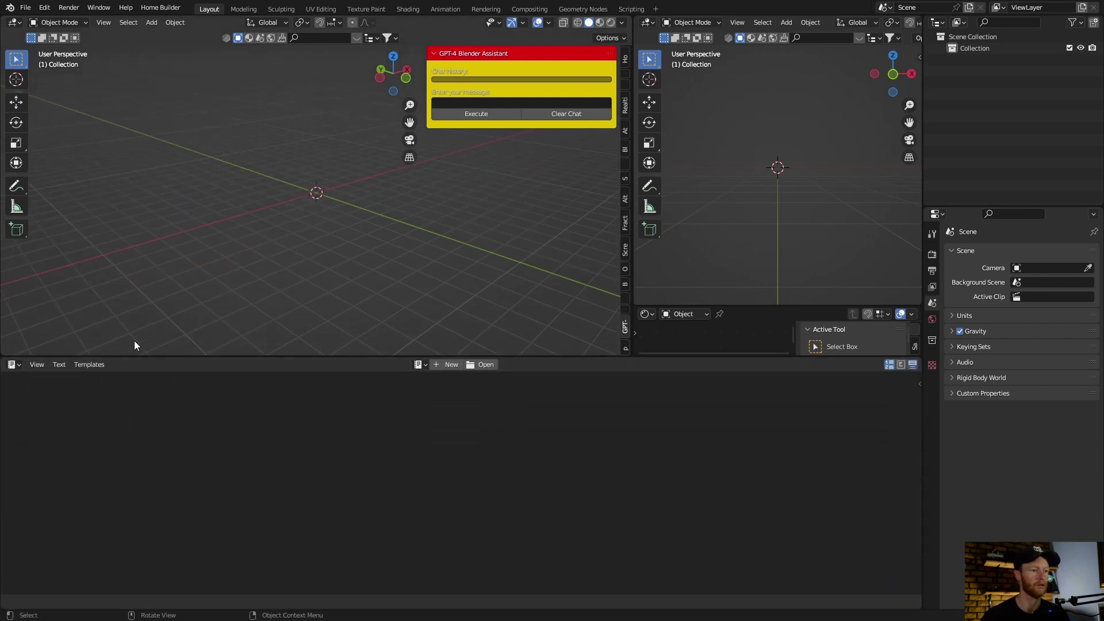
left_click_drag(137, 356, 187, 597)
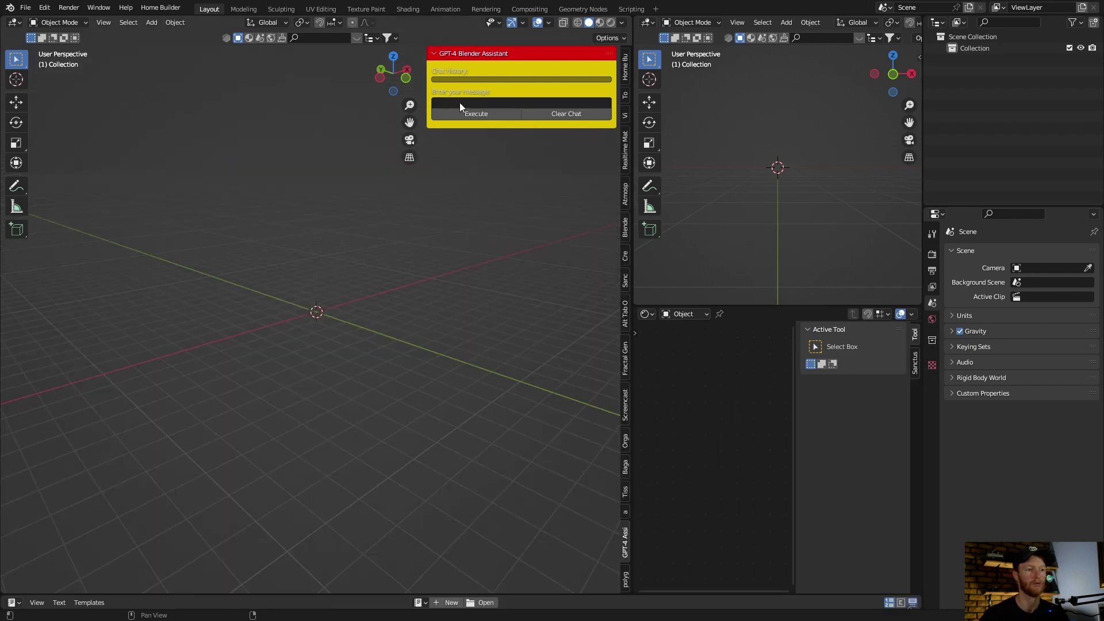
left_click(460, 103)
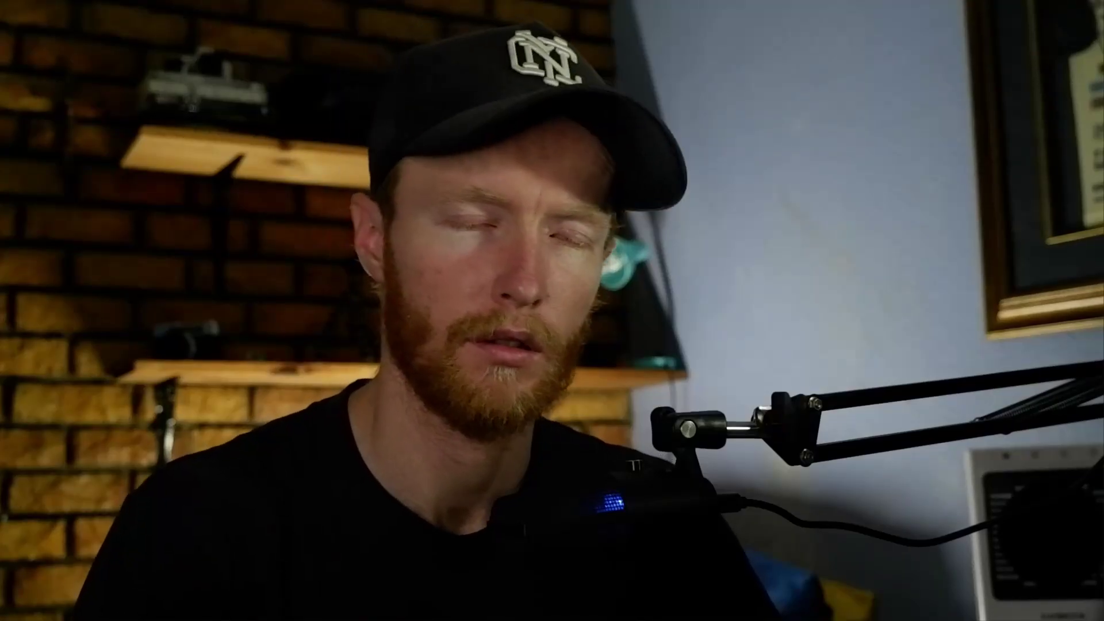